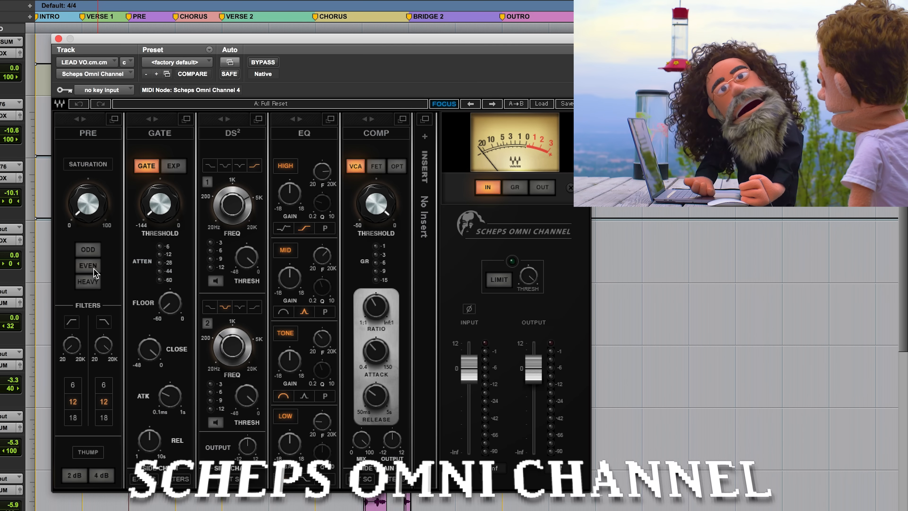
# Play the lead vocal and raise the PRE saturation past halfway in Heavy mode, comparing it switched off and on.
pyautogui.press('space')
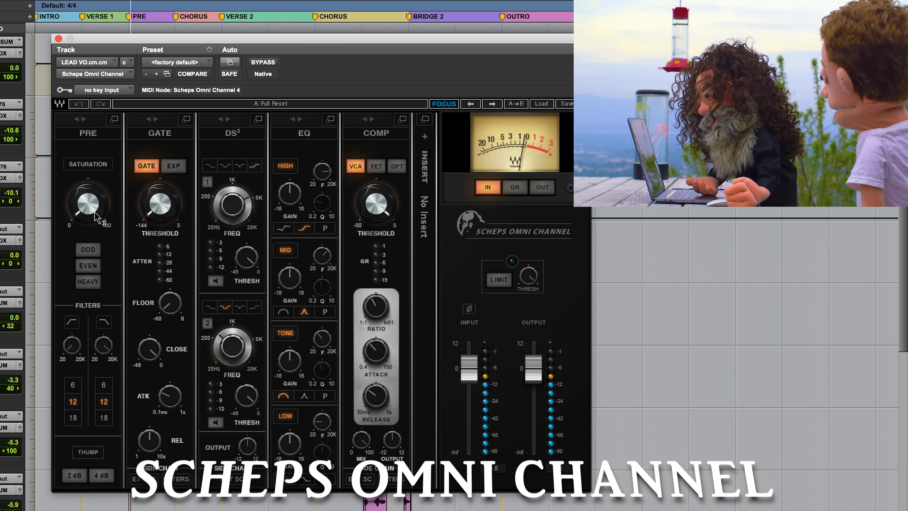
pyautogui.moveTo(90, 203); pyautogui.dragTo(91, 157)
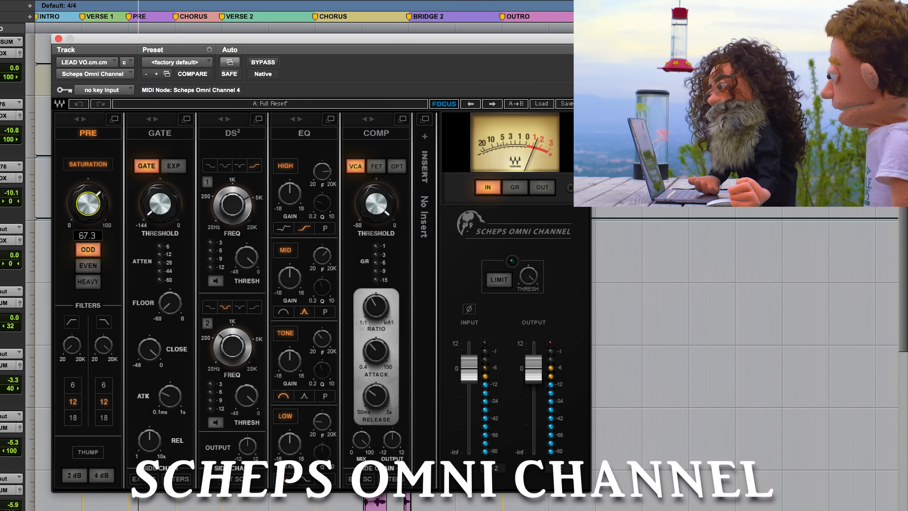
pyautogui.click(86, 281)
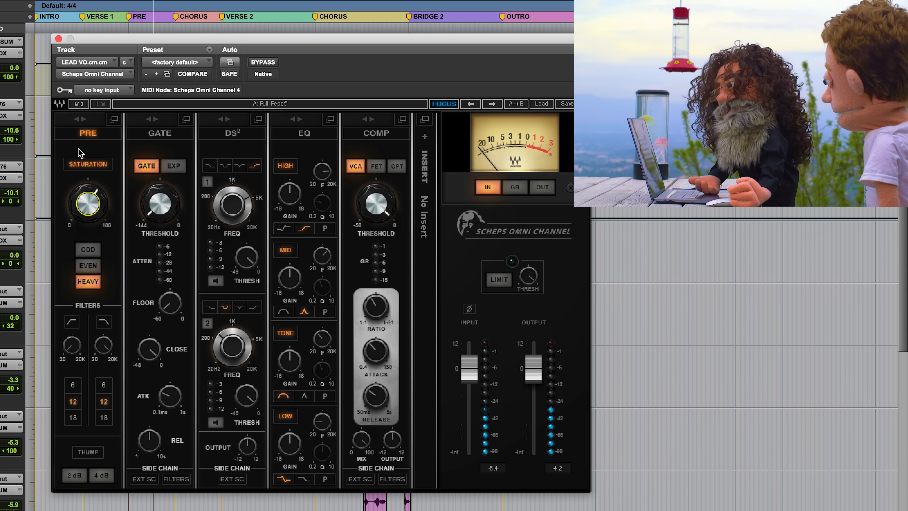
pyautogui.click(83, 166)
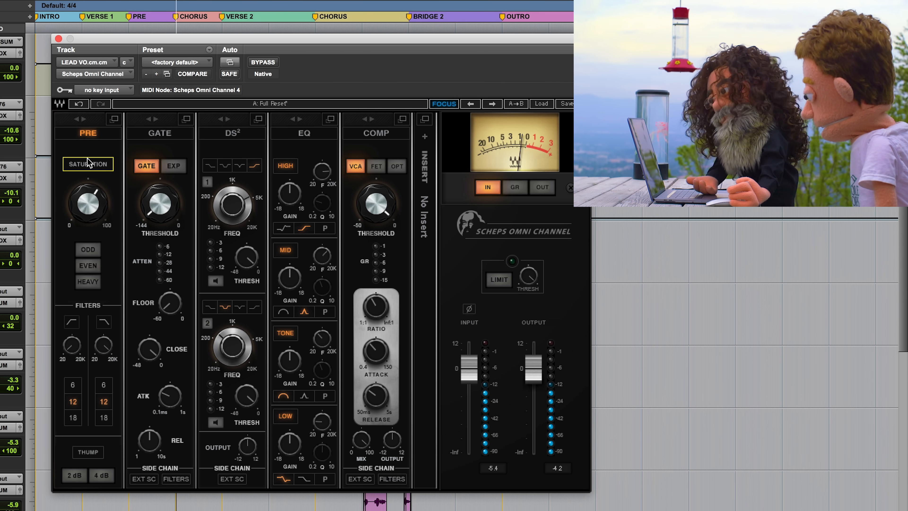
pyautogui.click(85, 165)
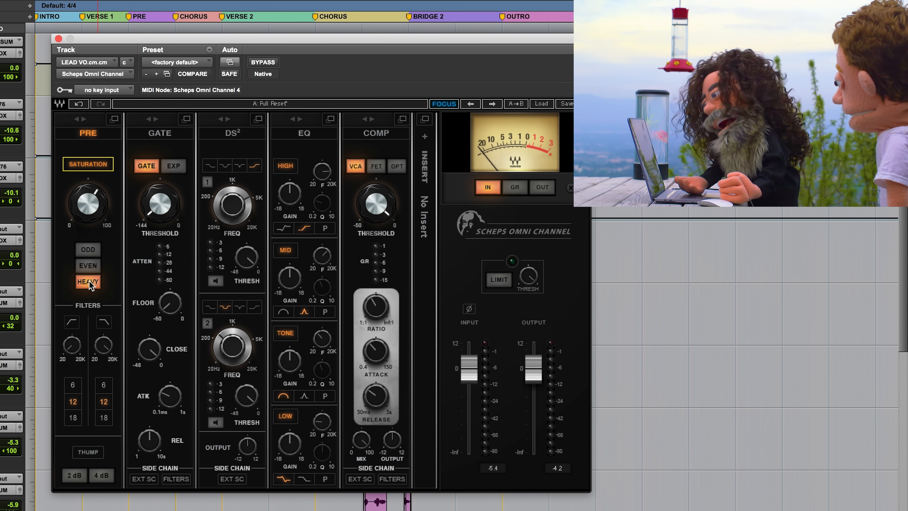
# Switch the EQ's High band to the first shelf shape and boost its gain during playback.
pyautogui.click(284, 227)
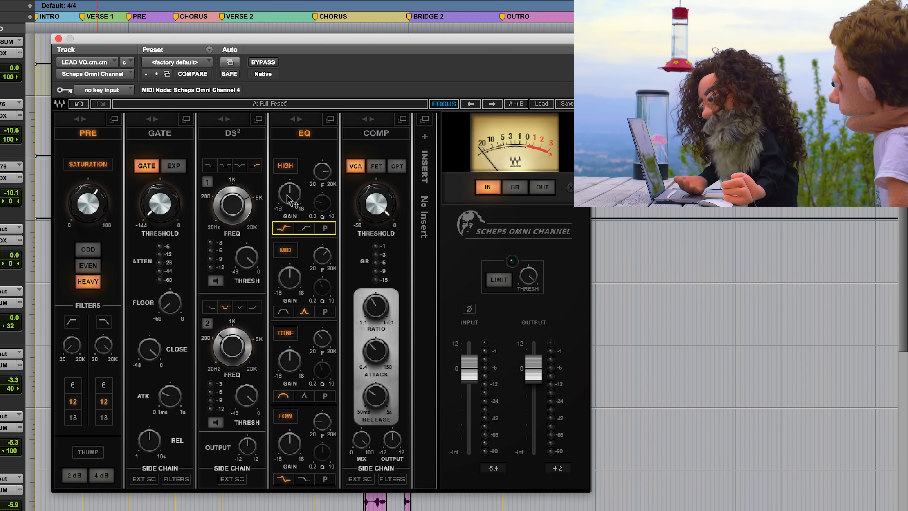
pyautogui.moveTo(288, 199)
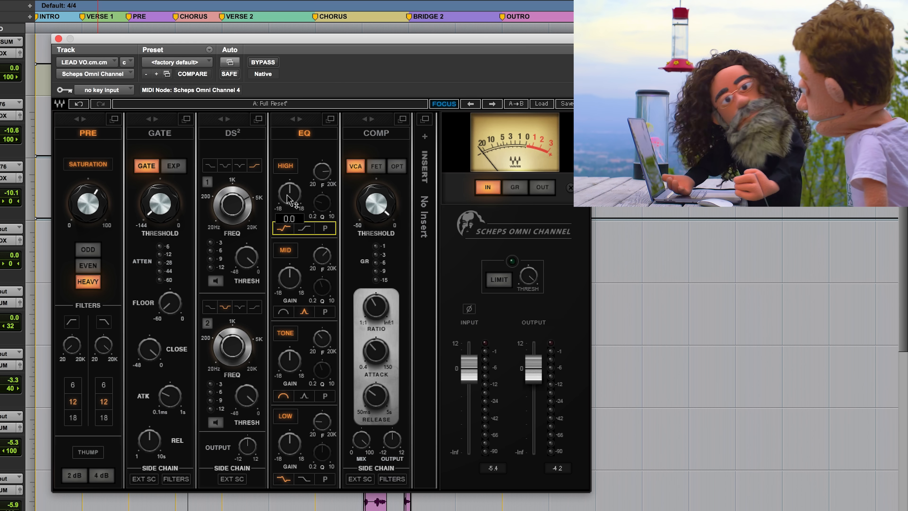
pyautogui.press('space')
pyautogui.moveTo(289, 199); pyautogui.dragTo(288, 186)
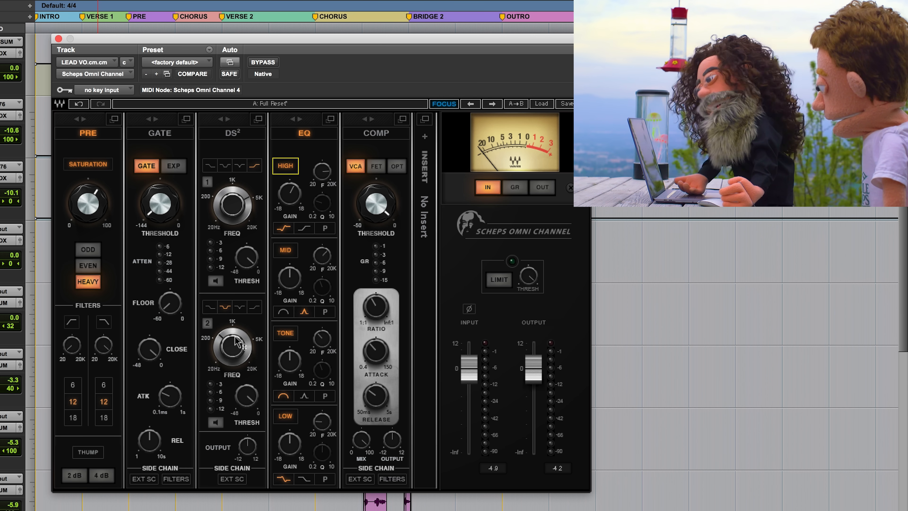
# Set the first DS² band to a high-shelf shape at about 4149 Hz and adjust its threshold during playback.
pyautogui.moveTo(247, 402)
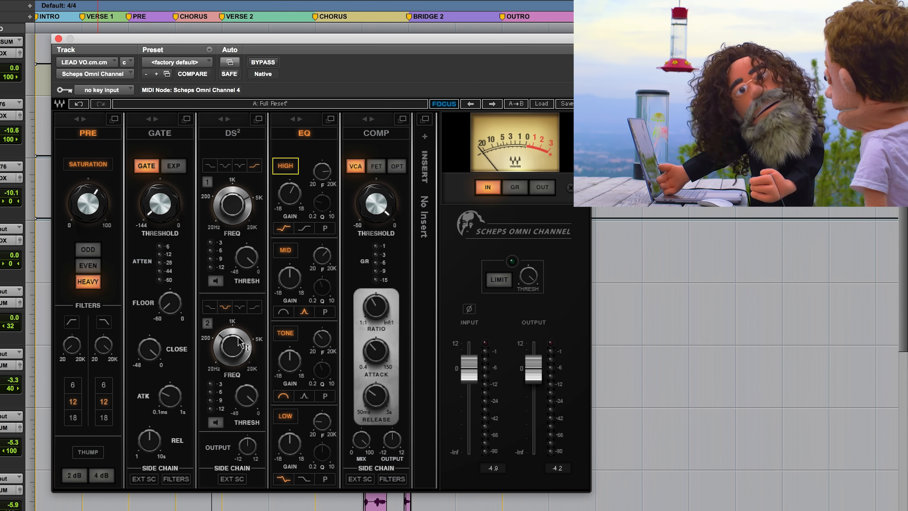
pyautogui.moveTo(239, 344)
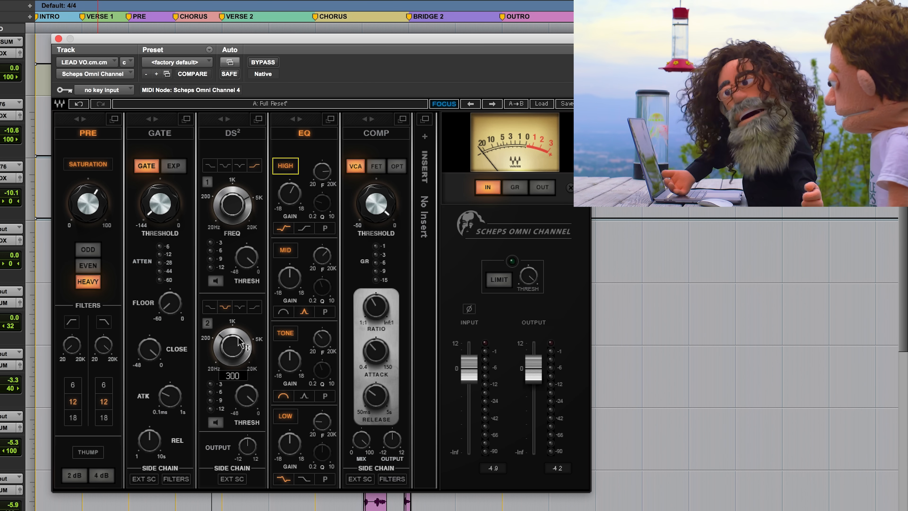
pyautogui.click(239, 165)
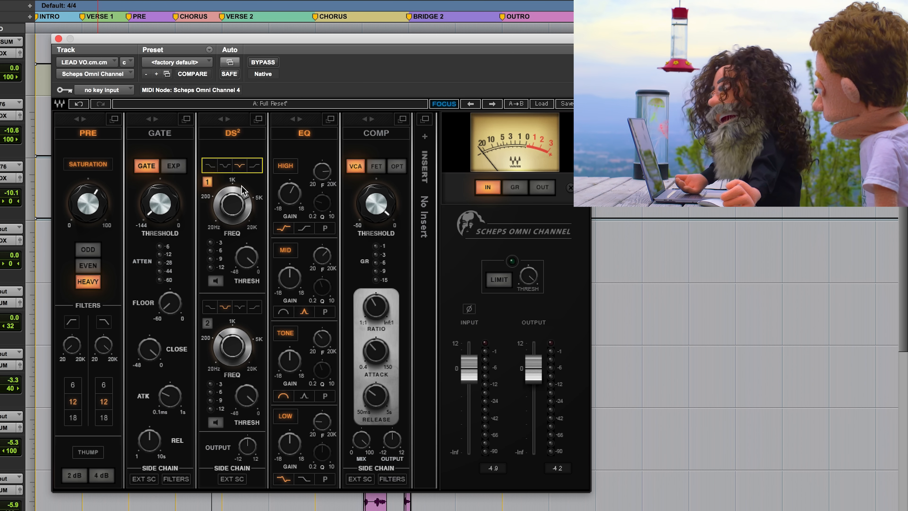
pyautogui.moveTo(238, 216)
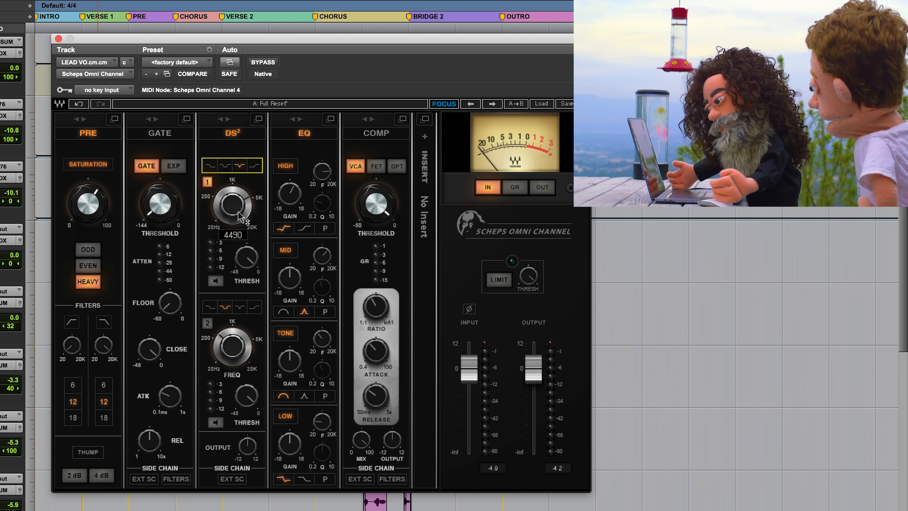
pyautogui.press('space')
pyautogui.moveTo(238, 212); pyautogui.dragTo(238, 217)
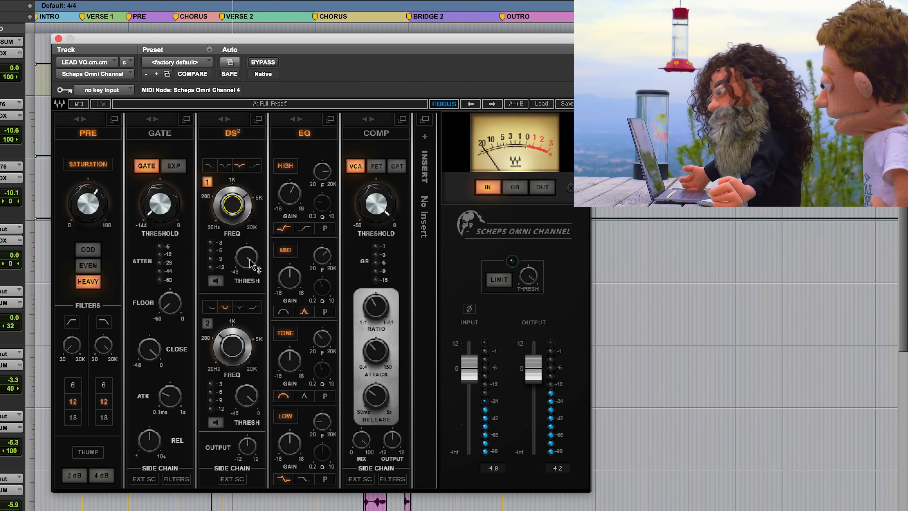
pyautogui.moveTo(250, 261); pyautogui.dragTo(250, 265)
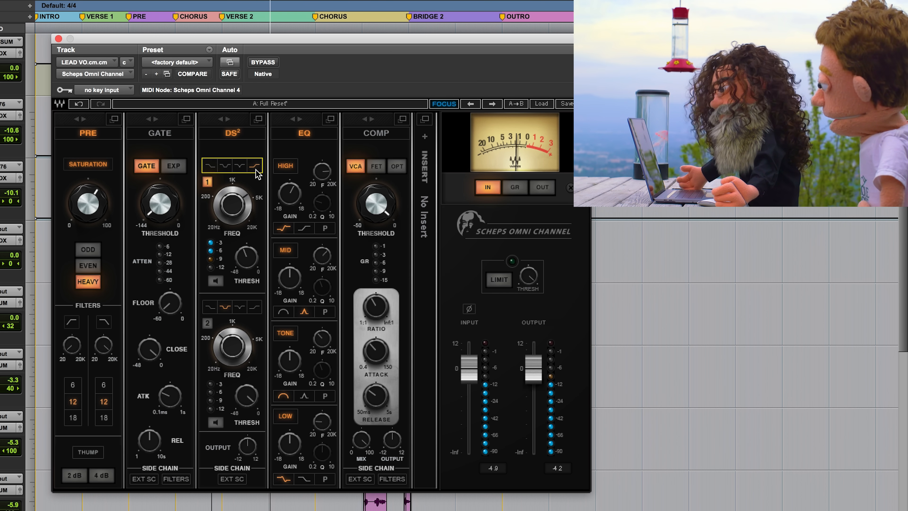
pyautogui.moveTo(232, 204); pyautogui.dragTo(233, 205)
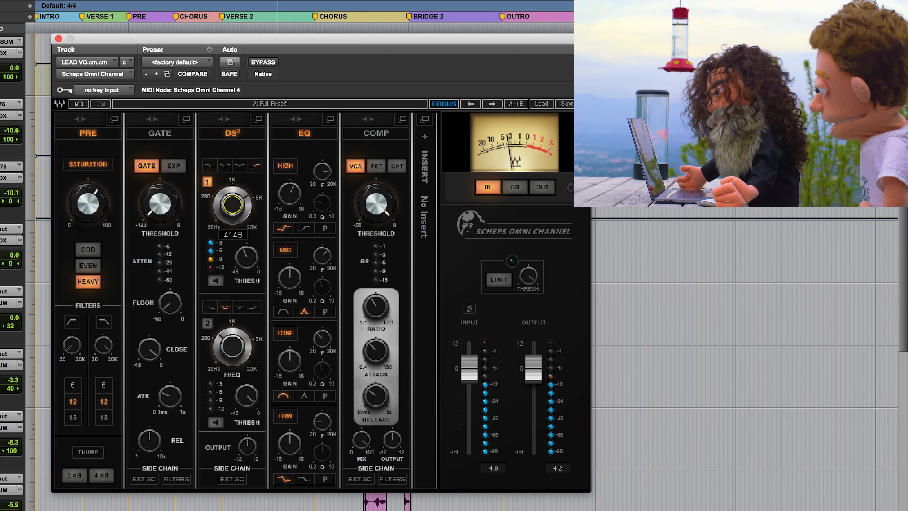
pyautogui.moveTo(246, 257); pyautogui.dragTo(246, 255)
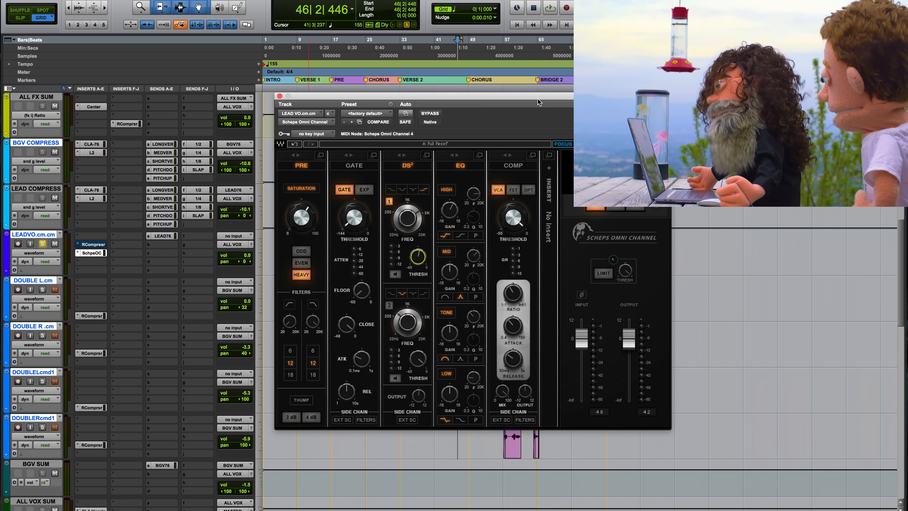
# Uncover the lead vocal clip, play it from bar 47, beat 3, and bring the full channel-strip window back into view.
pyautogui.moveTo(538, 103); pyautogui.dragTo(571, 273)
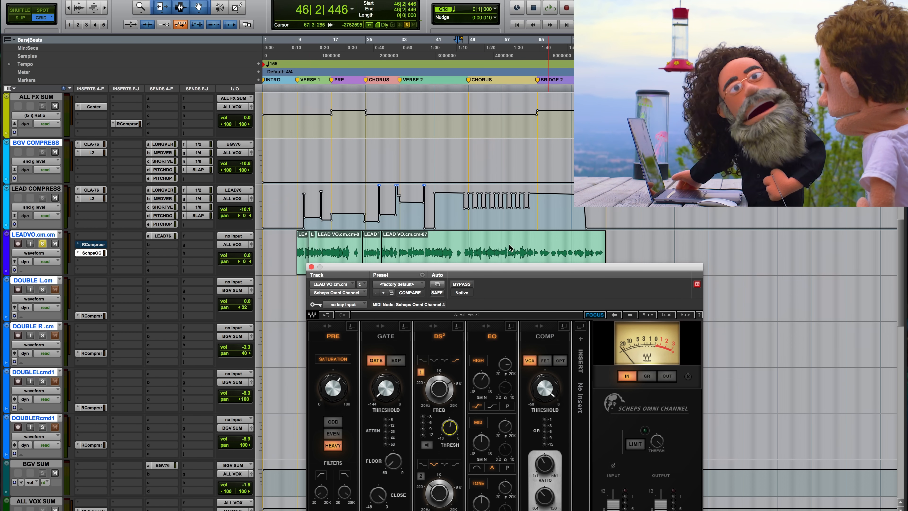
pyautogui.click(463, 250)
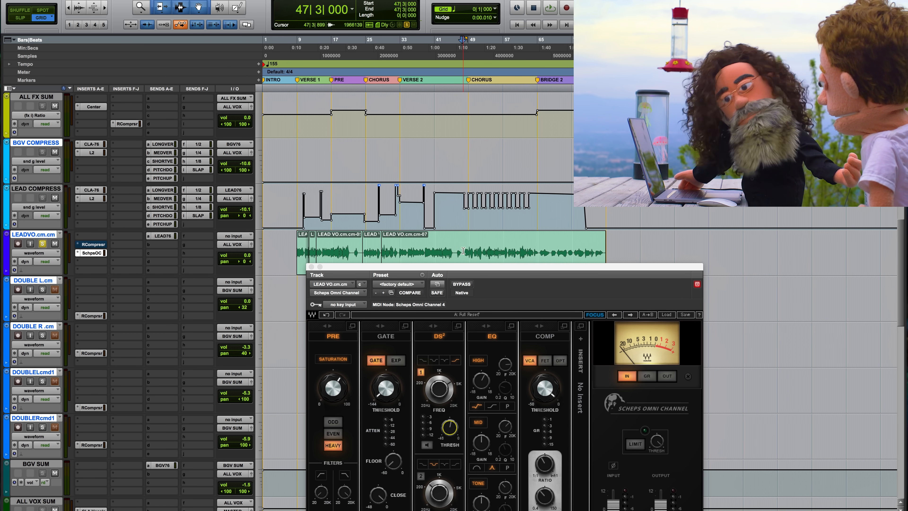
pyautogui.press('space')
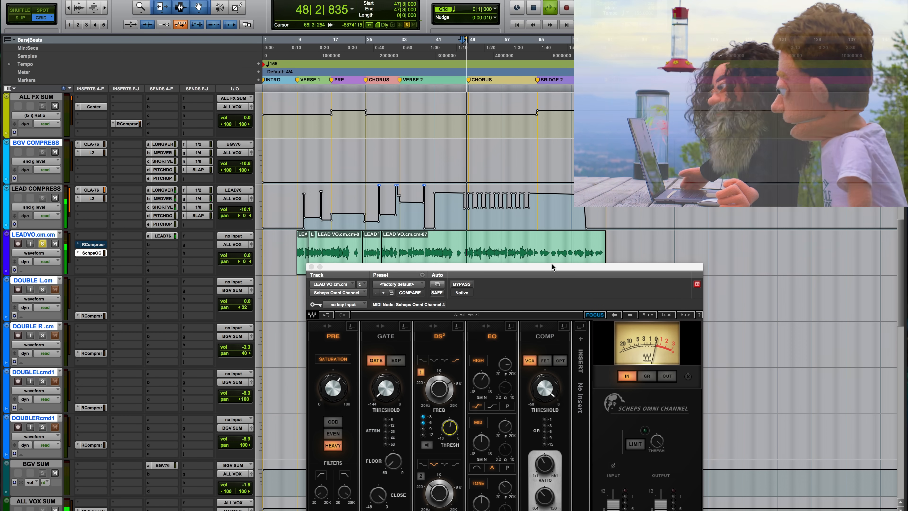
pyautogui.moveTo(551, 266); pyautogui.dragTo(519, 8)
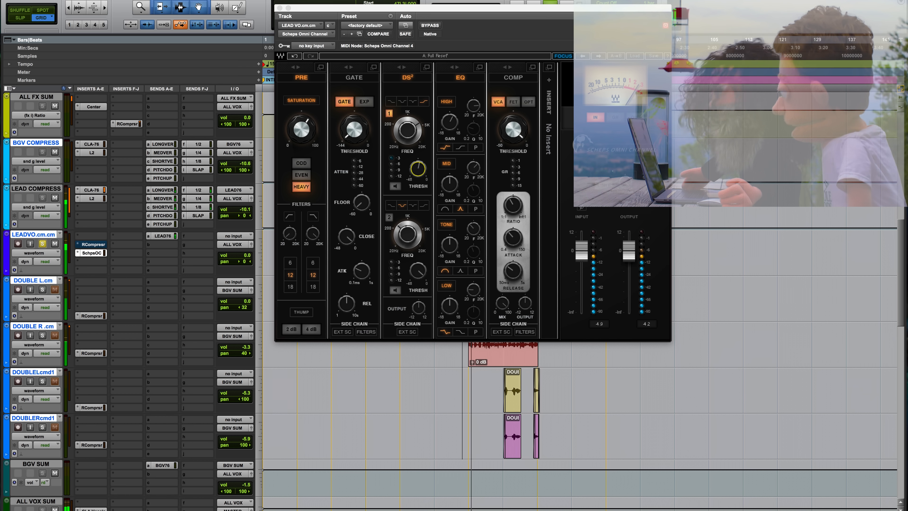
# Adjust the COMP threshold, choose the OPT compressor type, and compare the section off and on during playback.
pyautogui.moveTo(513, 129)
pyautogui.mouseDown()
pyautogui.moveTo(514, 148)
pyautogui.moveTo(516, 130)
pyautogui.mouseUp()
pyautogui.click(529, 101)
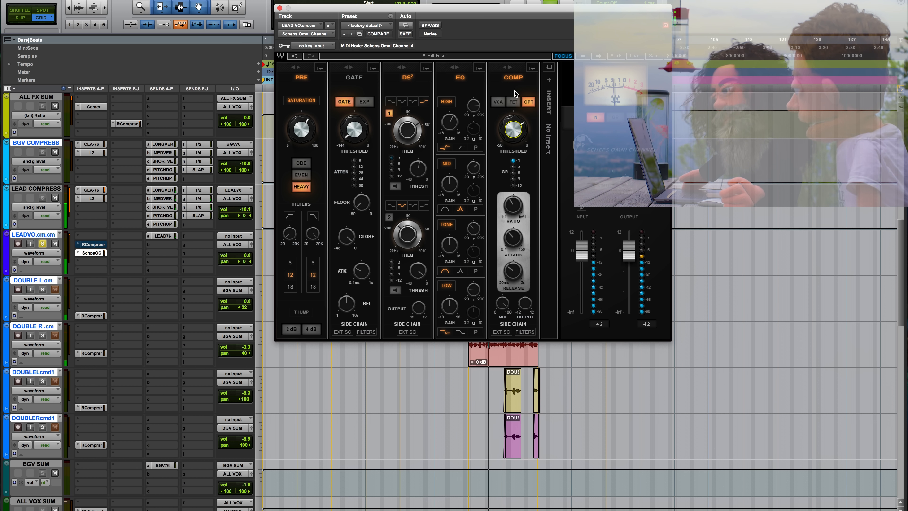
pyautogui.click(514, 79)
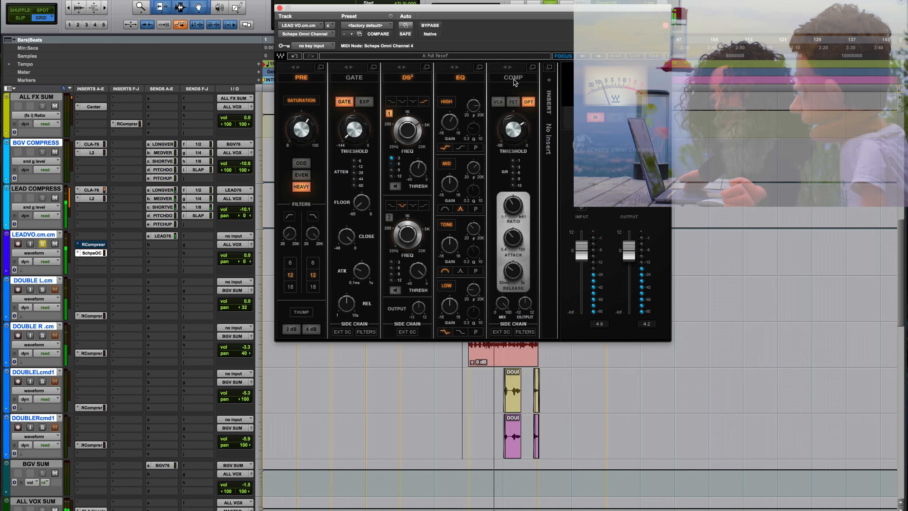
pyautogui.click(513, 81)
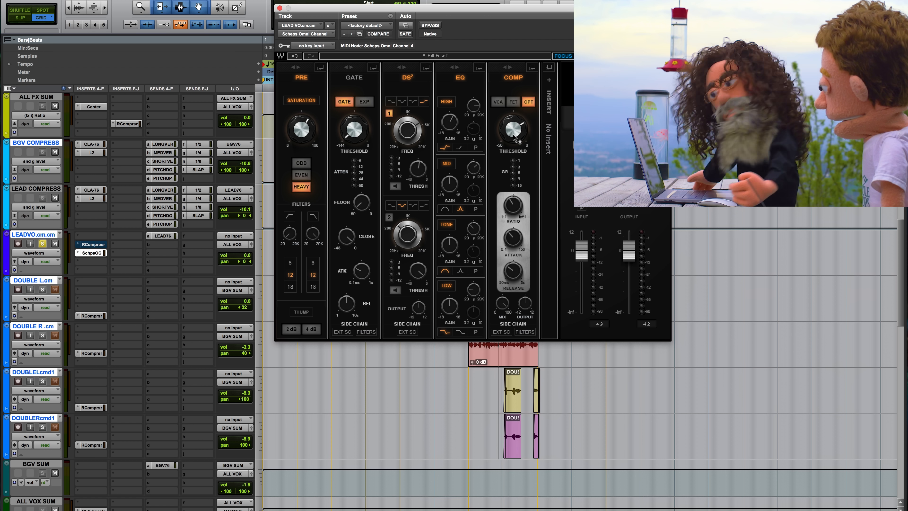
# Switch the COMP section off and adjust its threshold knob.
pyautogui.moveTo(514, 138)
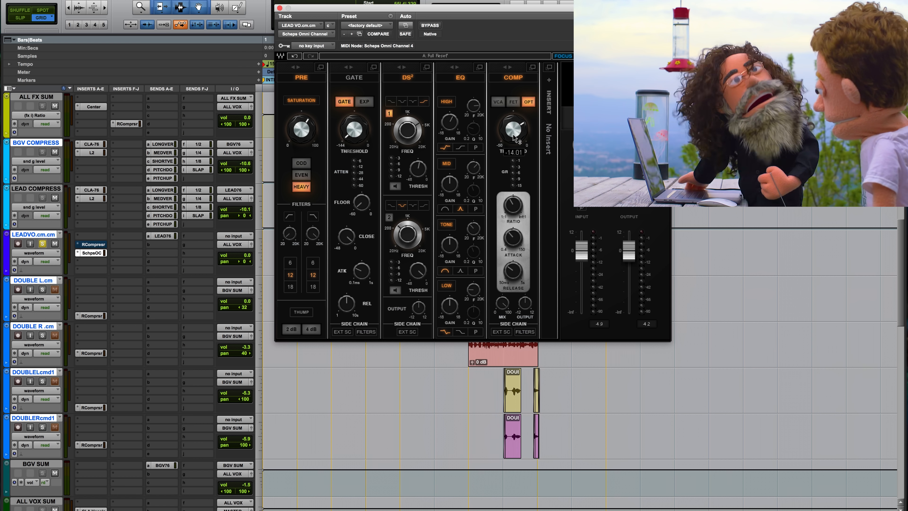
pyautogui.click(513, 79)
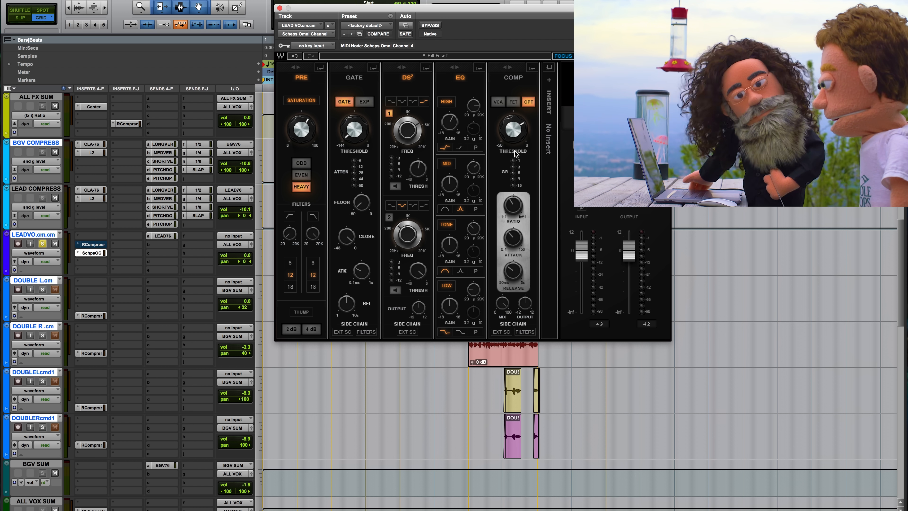
pyautogui.moveTo(515, 136); pyautogui.dragTo(515, 126)
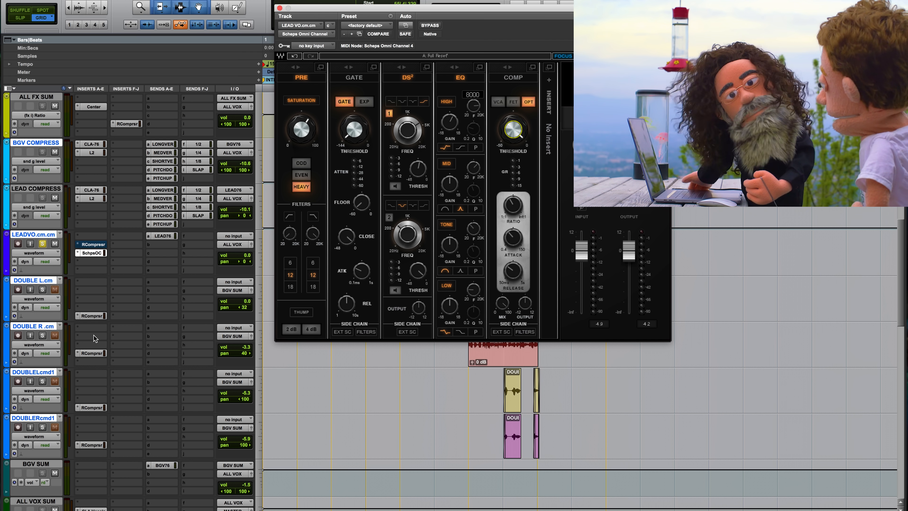
# Inspect the CLA-76 and L2 inserts on the LEAD COMPRESS track, comparing the L2 bypassed and active during playback.
pyautogui.click(97, 190)
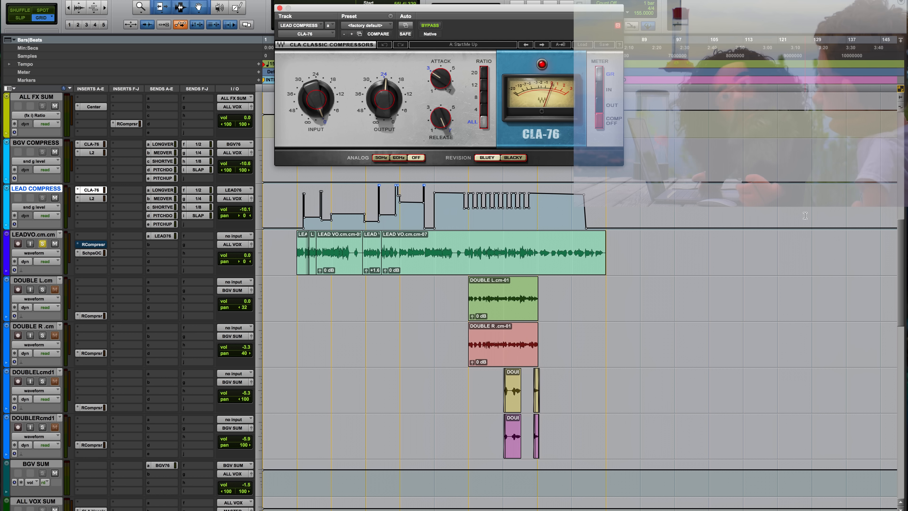
pyautogui.click(92, 198)
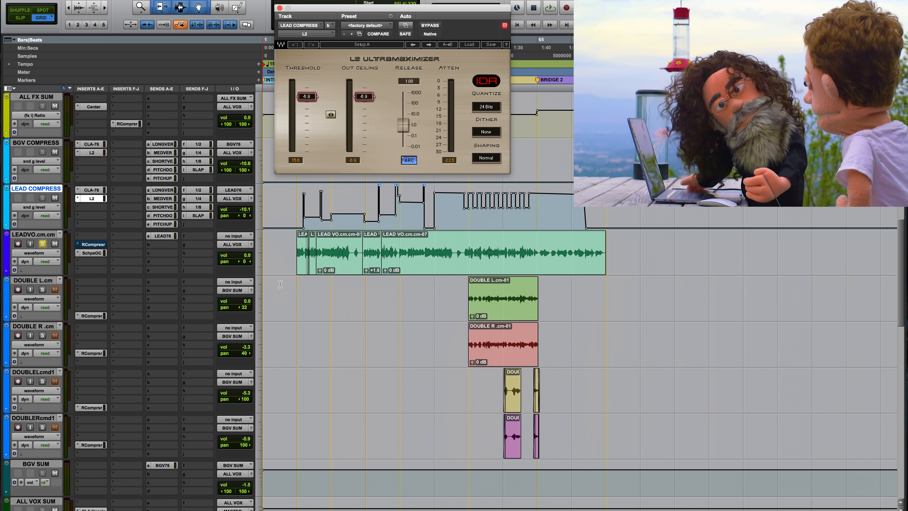
pyautogui.press('space')
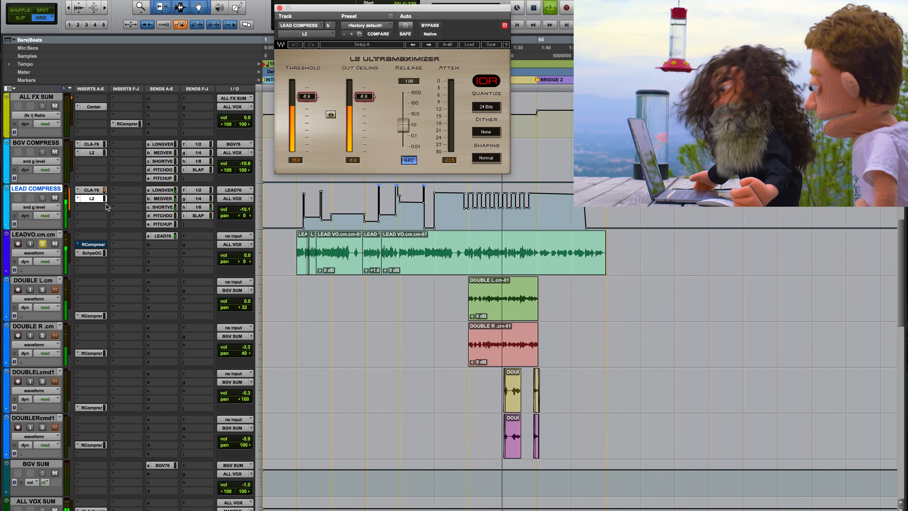
pyautogui.keyDown('super'); pyautogui.click(90, 199); pyautogui.keyUp('super')
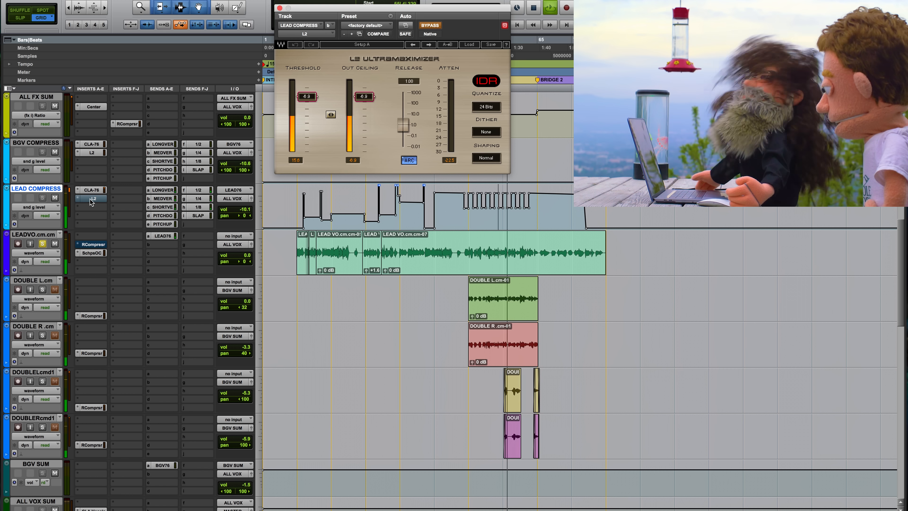
pyautogui.keyDown('super'); pyautogui.click(90, 200); pyautogui.keyUp('super')
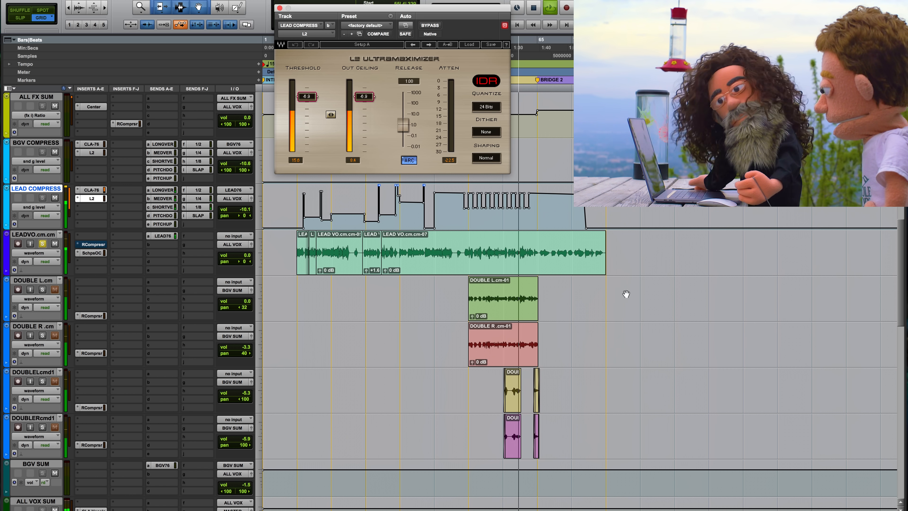
# Place the playback position near bar 57 in the lead vocal clip and audition that passage with the L2 active.
pyautogui.click(506, 251)
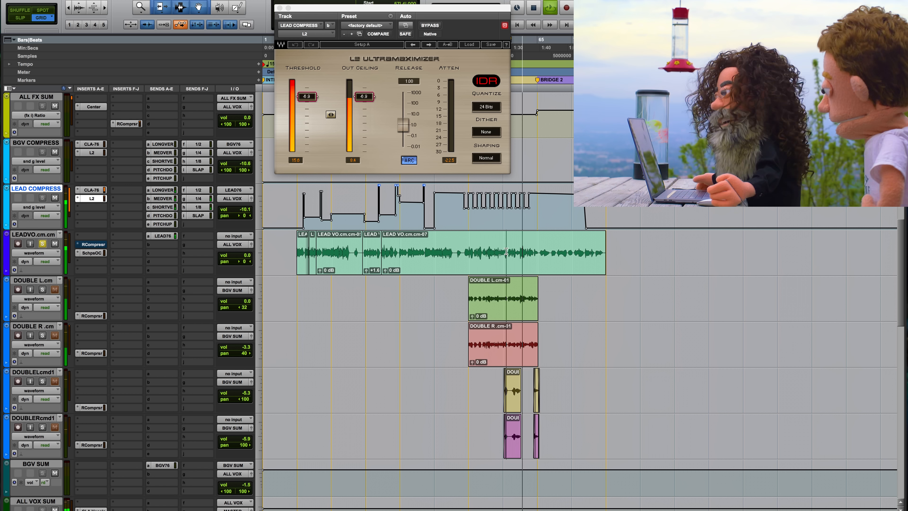
pyautogui.press('space')
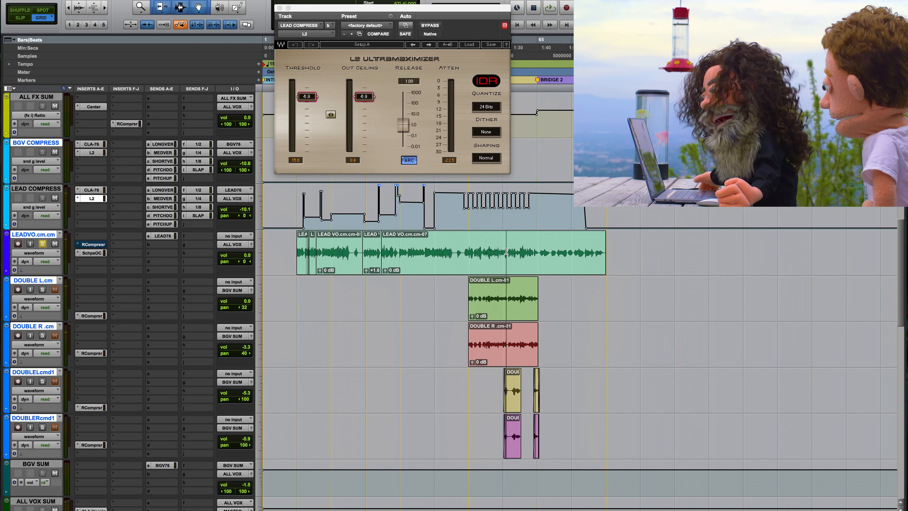
pyautogui.press('space')
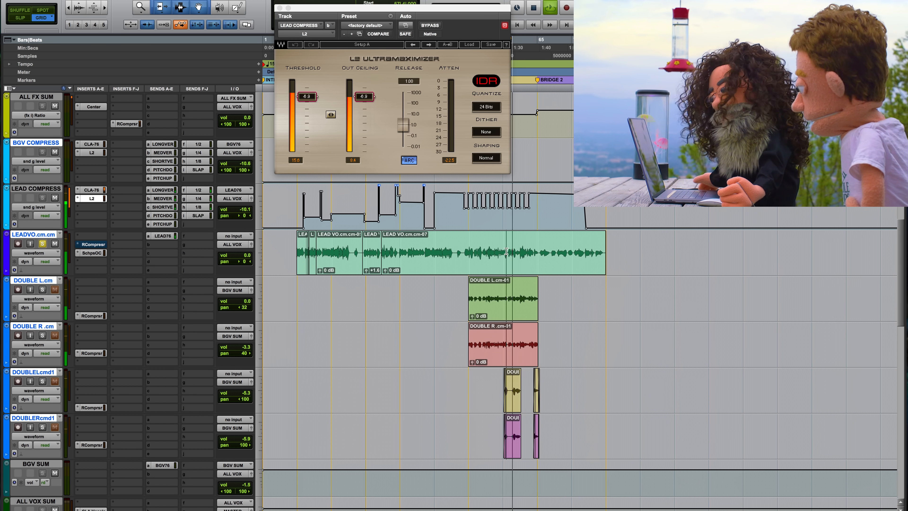
pyautogui.press('space')
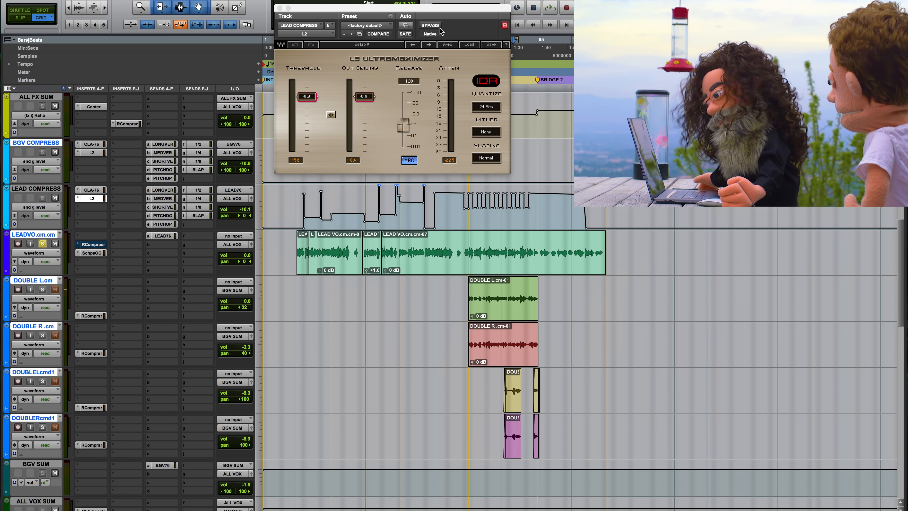
# Bypass the L2 on the LEAD COMPRESS track and audition the lead vocal near bar 57 without it.
pyautogui.click(437, 27)
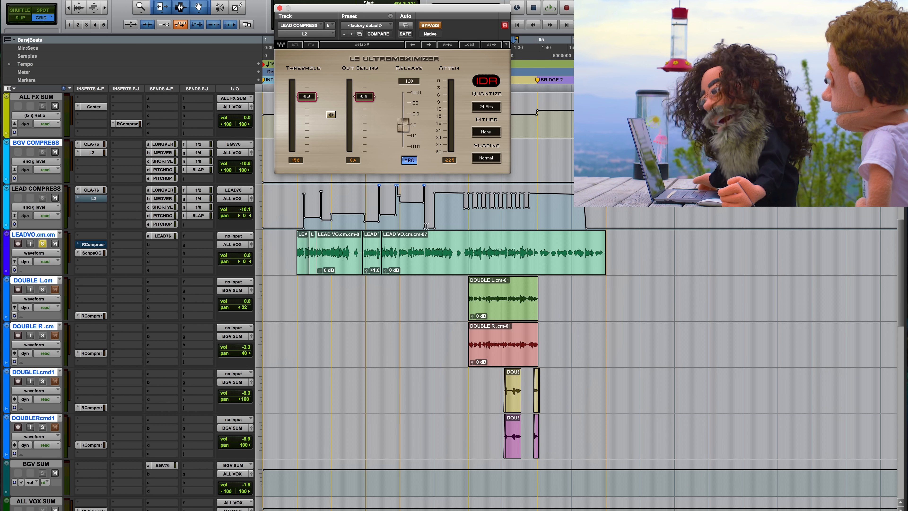
pyautogui.click(506, 244)
pyautogui.press('space')
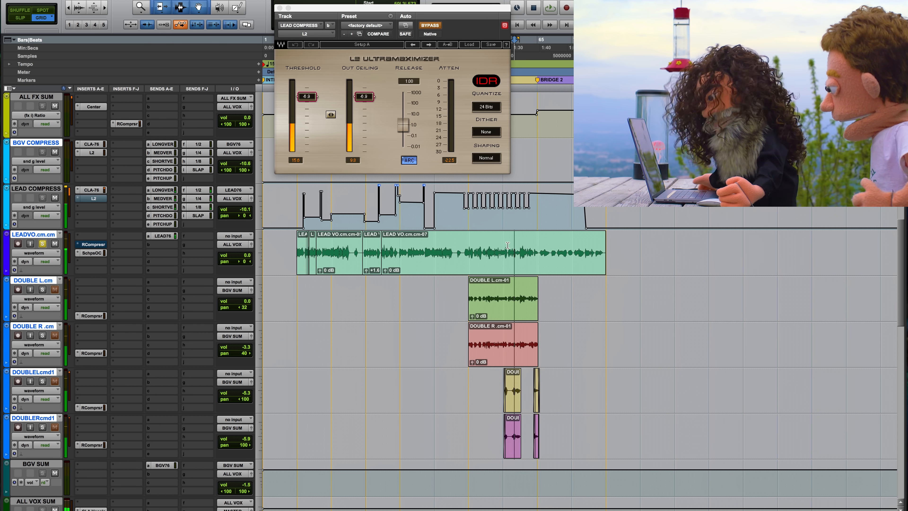
pyautogui.press('space')
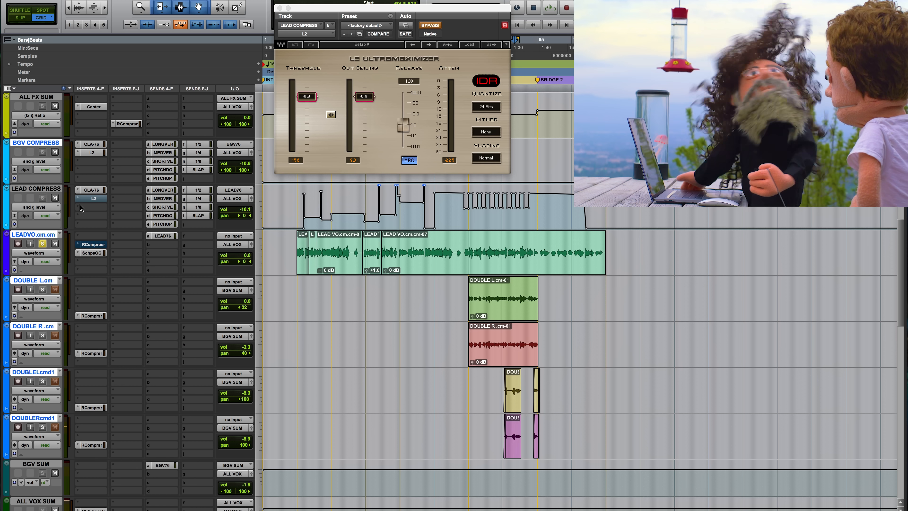
# Inspect the CLA-76 insert on the LEAD COMPRESS track and take the lead vocal out of solo.
pyautogui.click(96, 191)
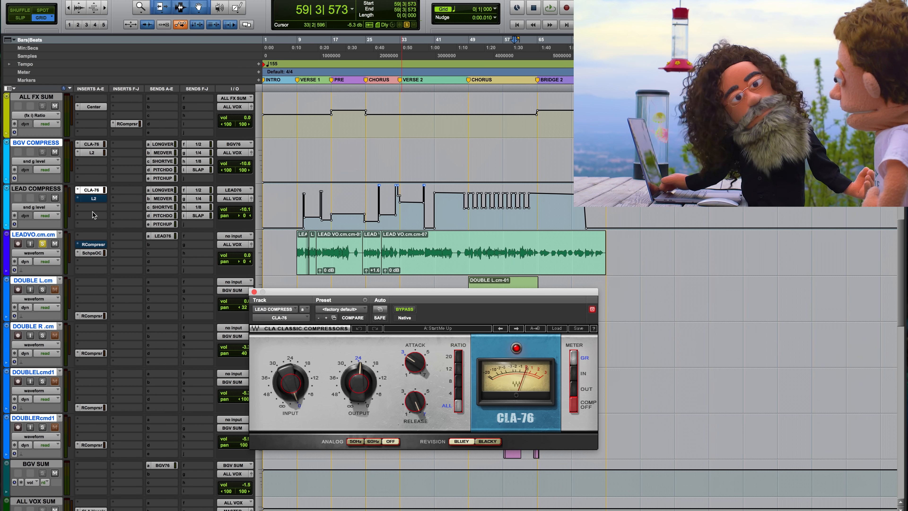
pyautogui.click(42, 246)
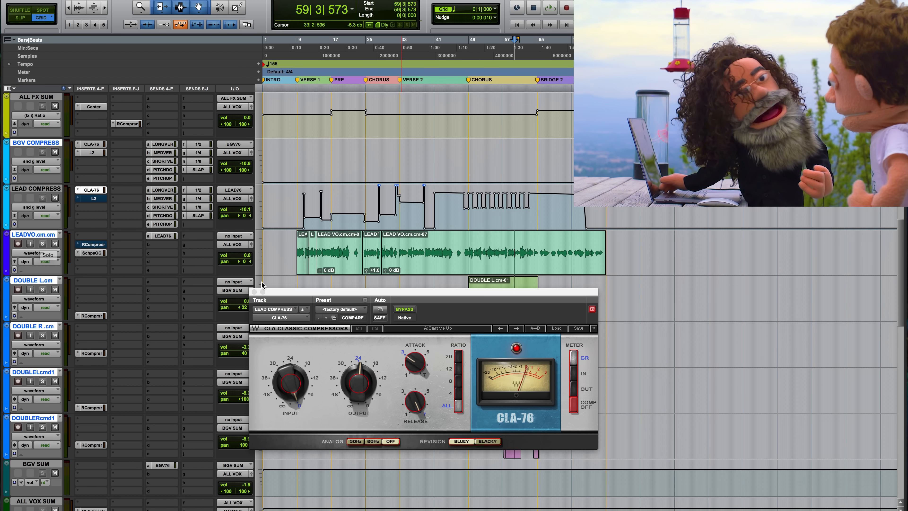
pyautogui.click(254, 291)
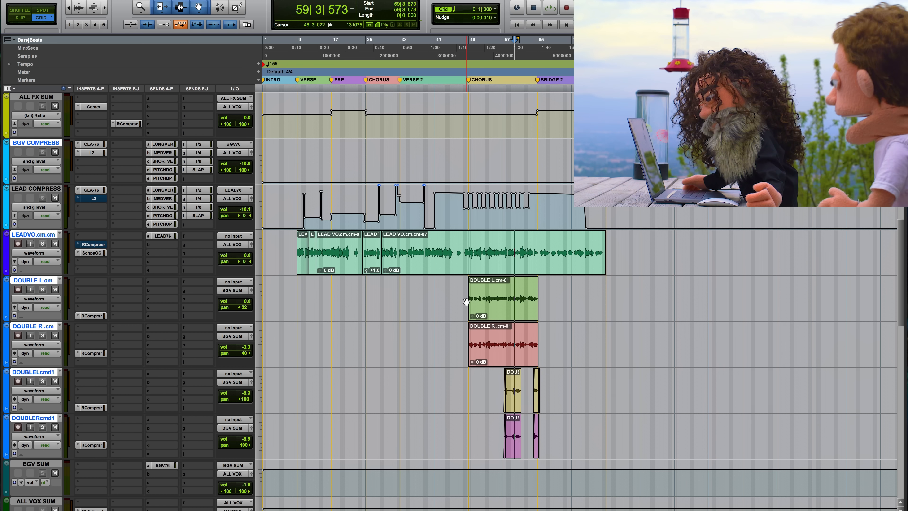
# Play from 48|4|000 at the start of the second chorus and solo the DOUBLE L and DOUBLE R tracks.
pyautogui.click(467, 287)
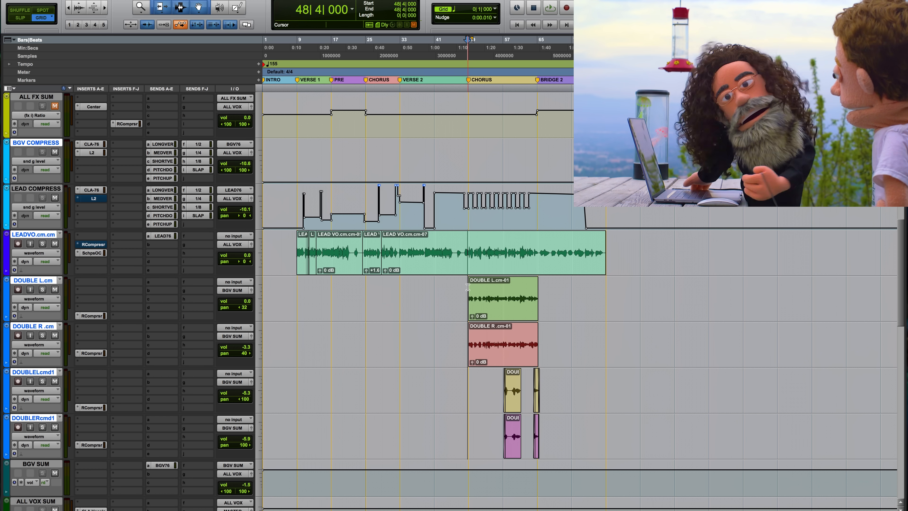
pyautogui.press('space')
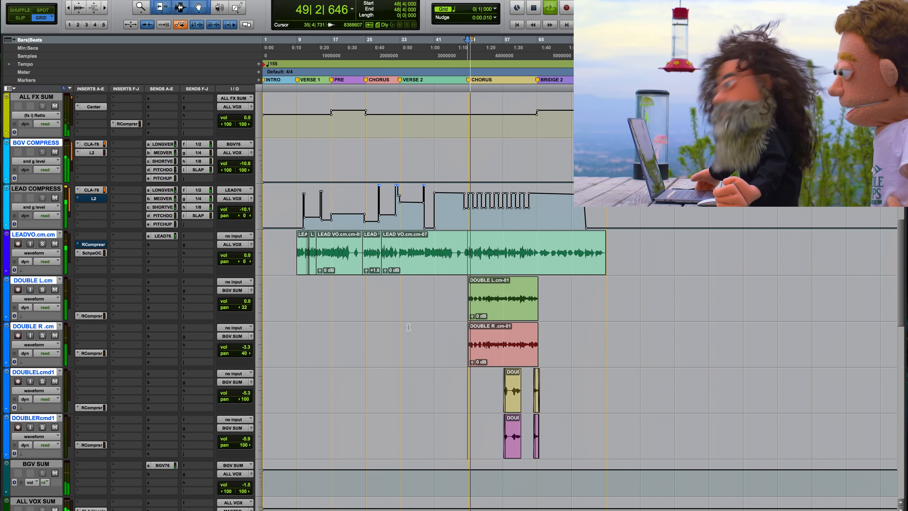
pyautogui.click(42, 289)
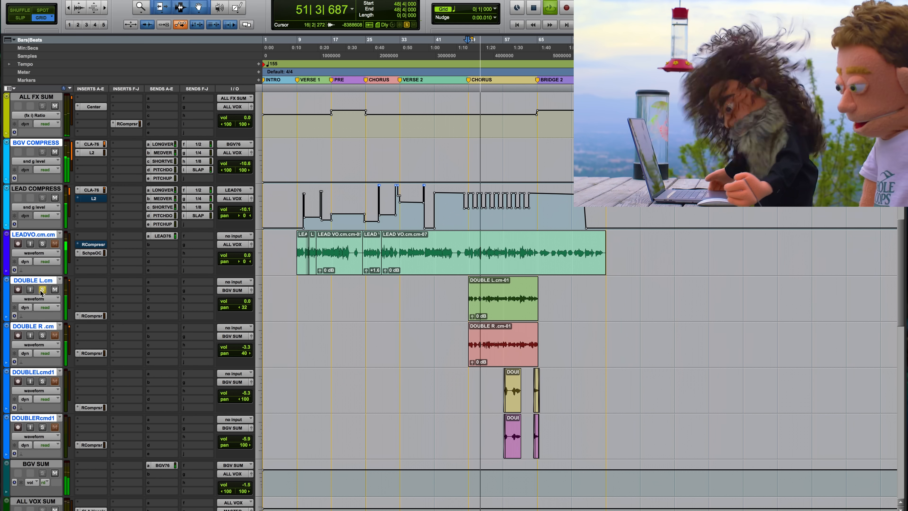
pyautogui.click(42, 335)
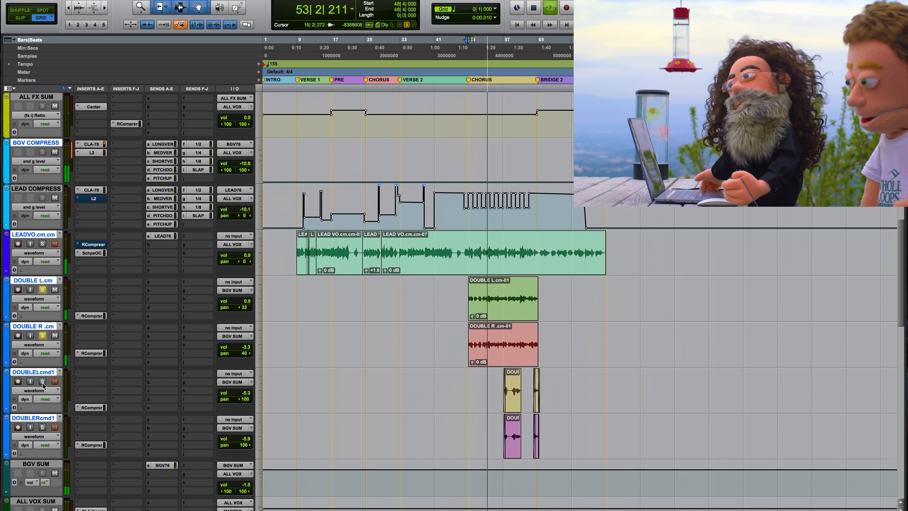
pyautogui.press('space')
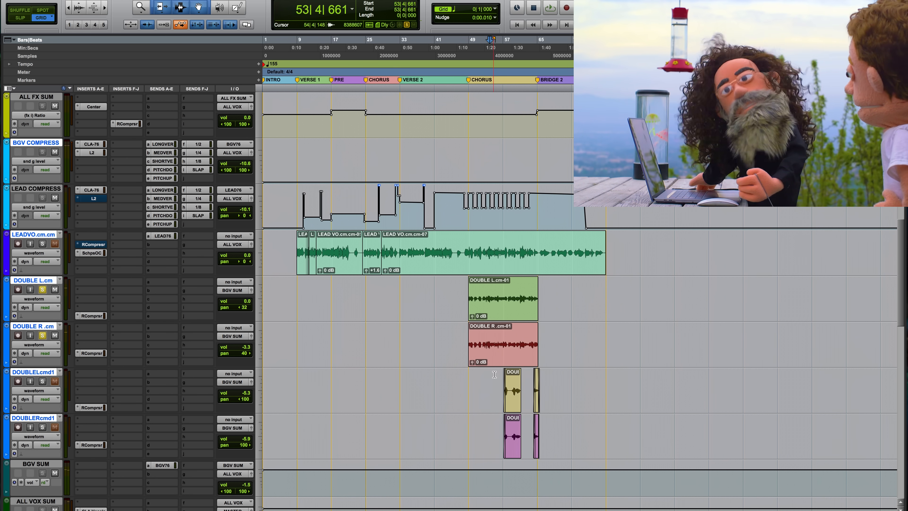
# Audition the passage from 57|1|000, where the DOUBLELcmd1 and DOUBLERcmd1 clips begin.
pyautogui.click(502, 373)
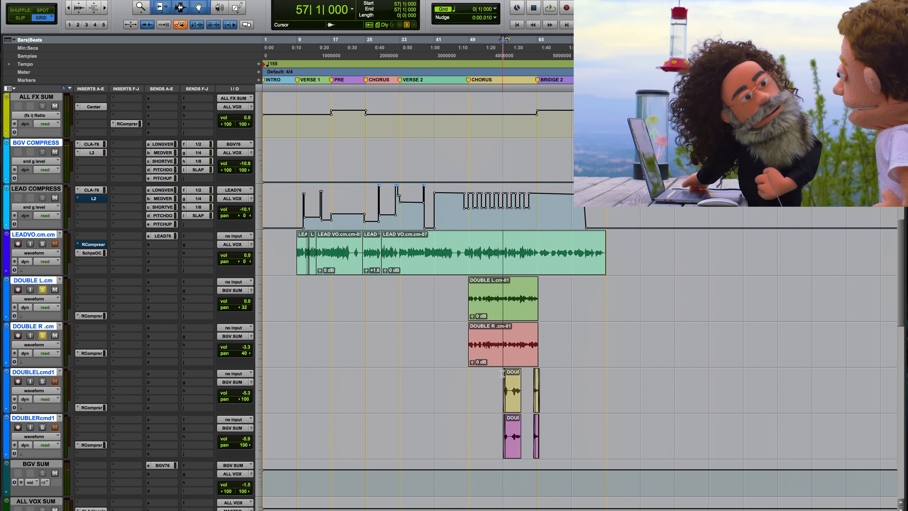
pyautogui.press('space')
pyautogui.press('space')
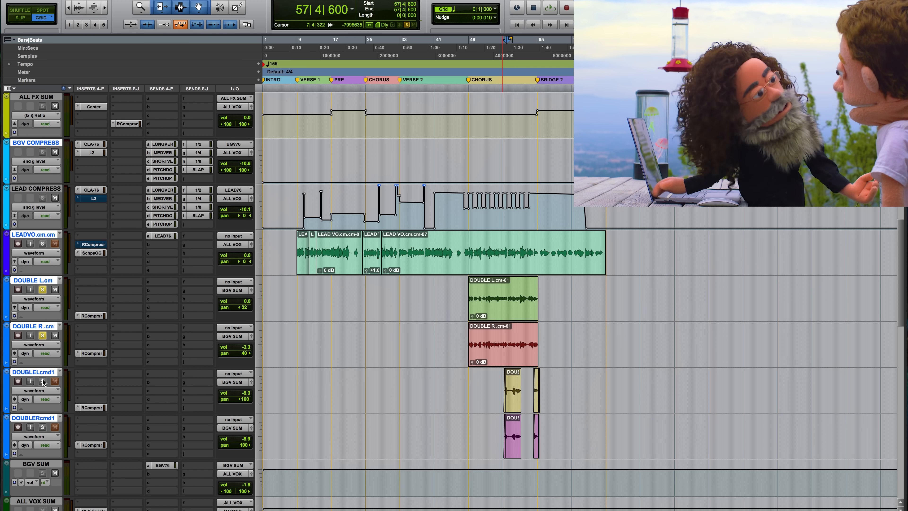
# Add the lead vocal, DOUBLELcmd1, DOUBLERcmd1 and BGV COMPRESS tracks to the solos and play from 48|2|000.
pyautogui.keyDown('alt'); pyautogui.keyDown('shift'); pyautogui.click(43, 244); pyautogui.keyUp('shift'); pyautogui.keyUp('alt')
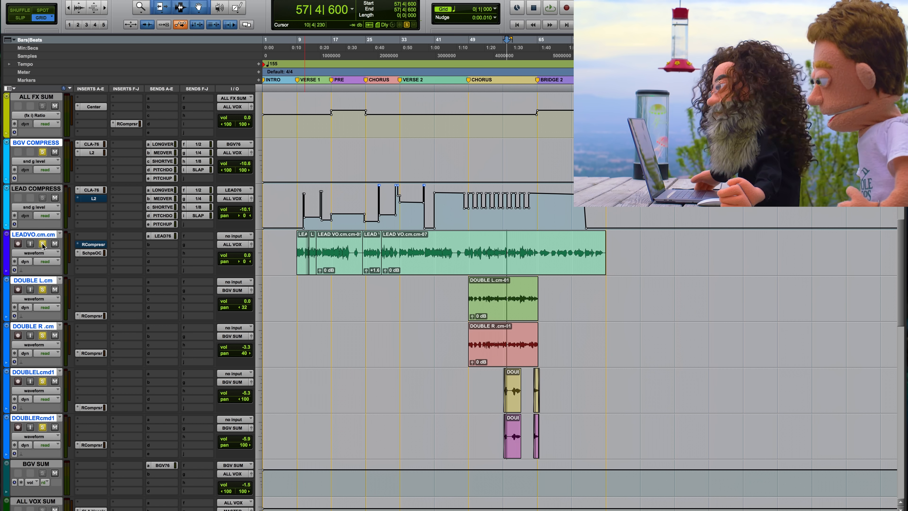
pyautogui.click(465, 290)
pyautogui.press('space')
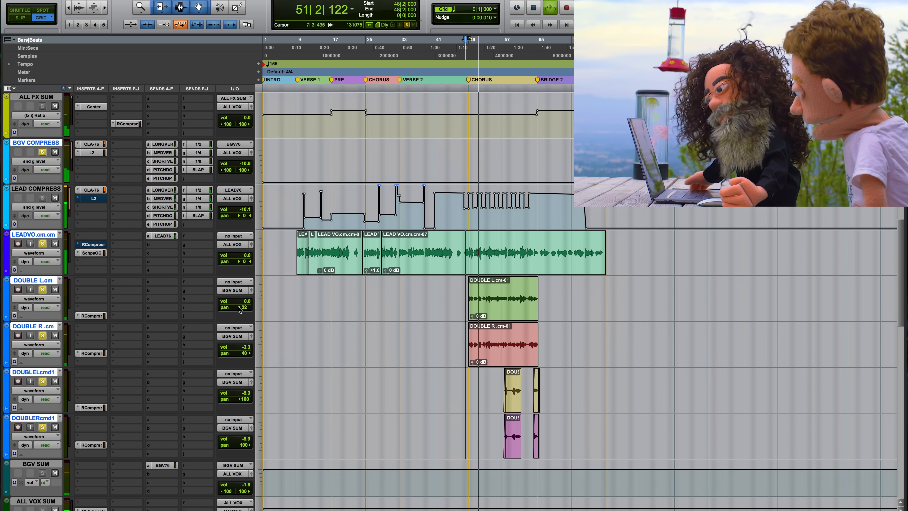
# Pan DOUBLE L to 78 left and DOUBLE R to 62 right during chorus playback, and stop playback.
pyautogui.moveTo(235, 307); pyautogui.dragTo(231, 313)
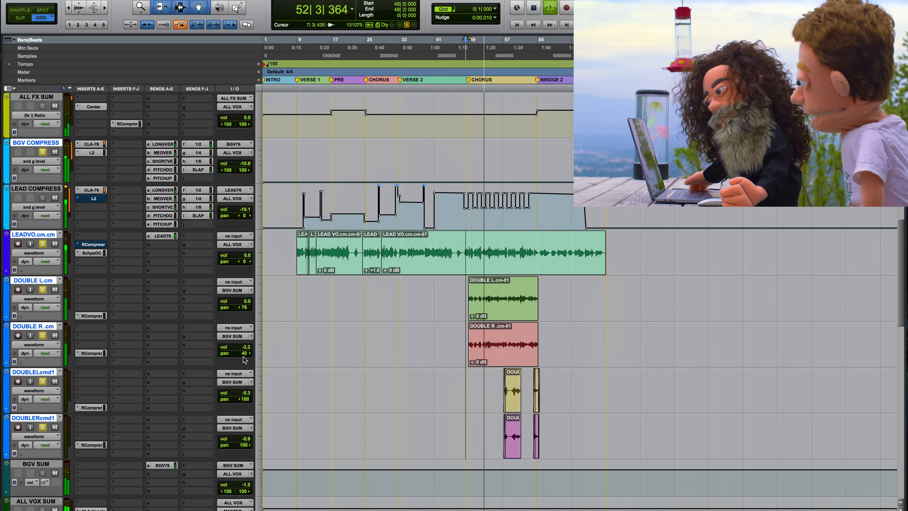
pyautogui.moveTo(245, 354); pyautogui.dragTo(249, 356)
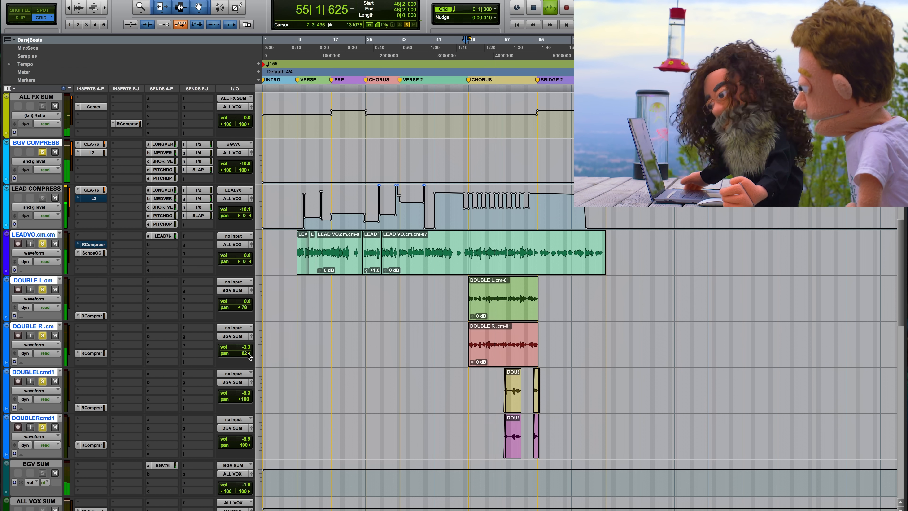
pyautogui.press('space')
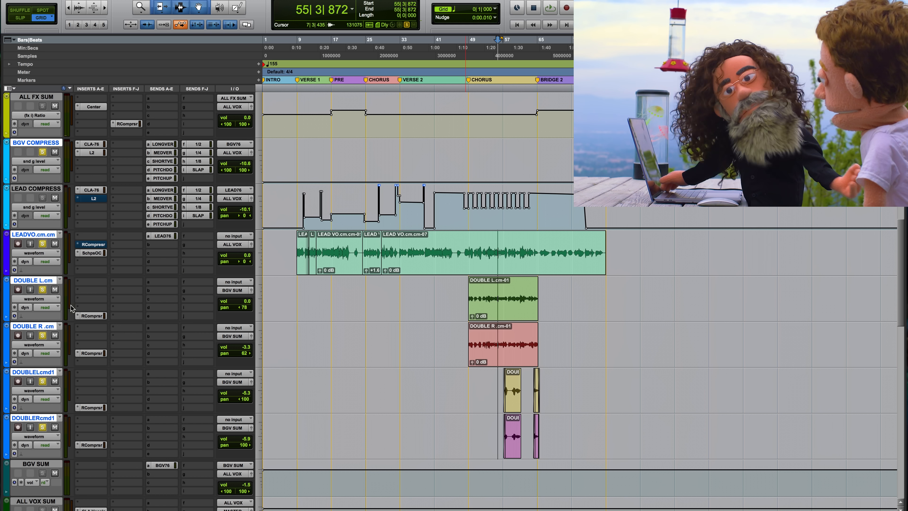
# Clear all track solos and audition the vocals in the full mix from bar 55.
pyautogui.keyDown('alt'); pyautogui.click(42, 289); pyautogui.keyUp('alt')
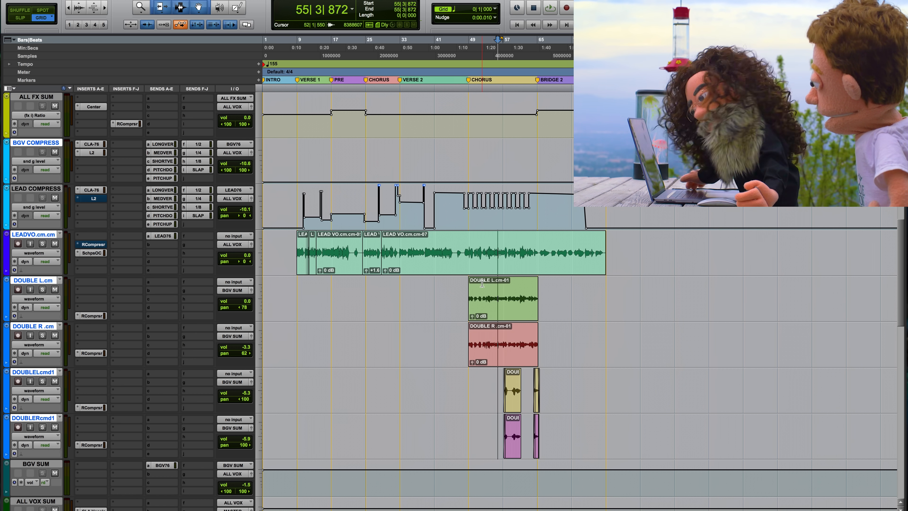
pyautogui.press('space')
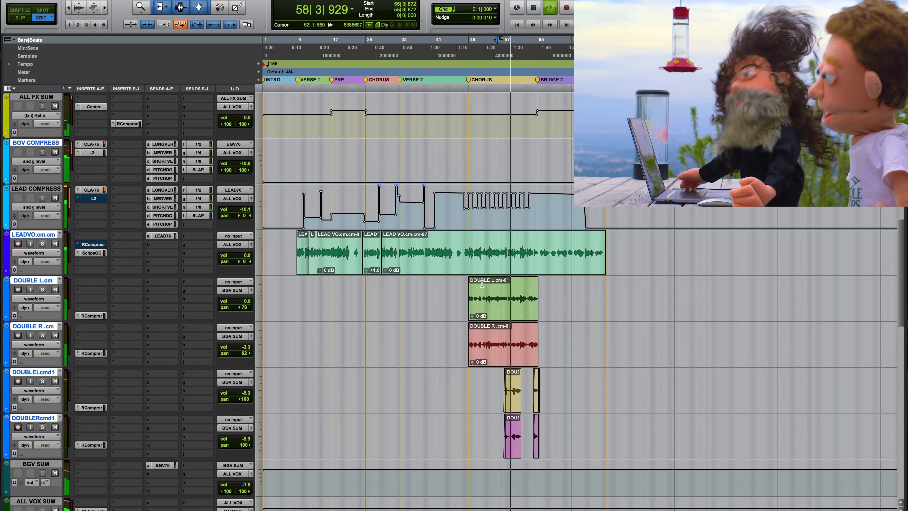
pyautogui.press('space')
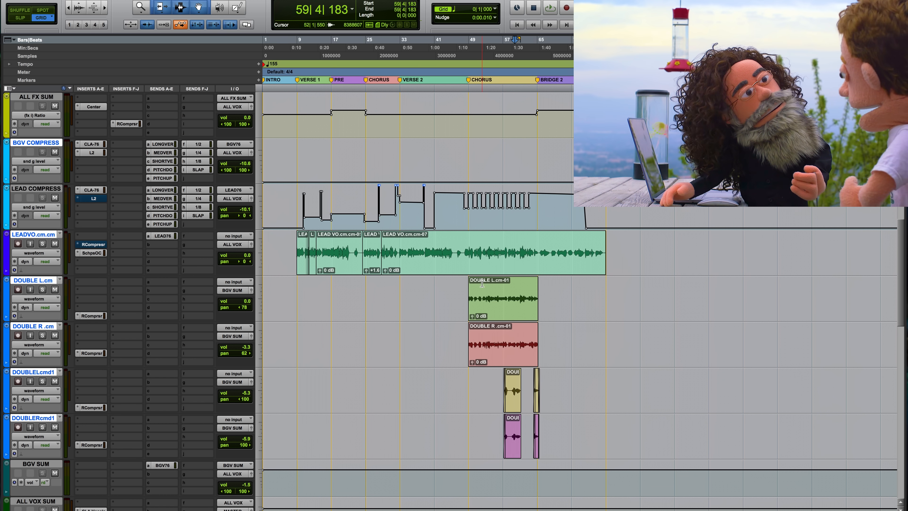
# Select the ALL VOX SUM, ALL MUSIC SUM and ALL DRUMS tracks together at 5|4|000 in the intro.
pyautogui.click(281, 248)
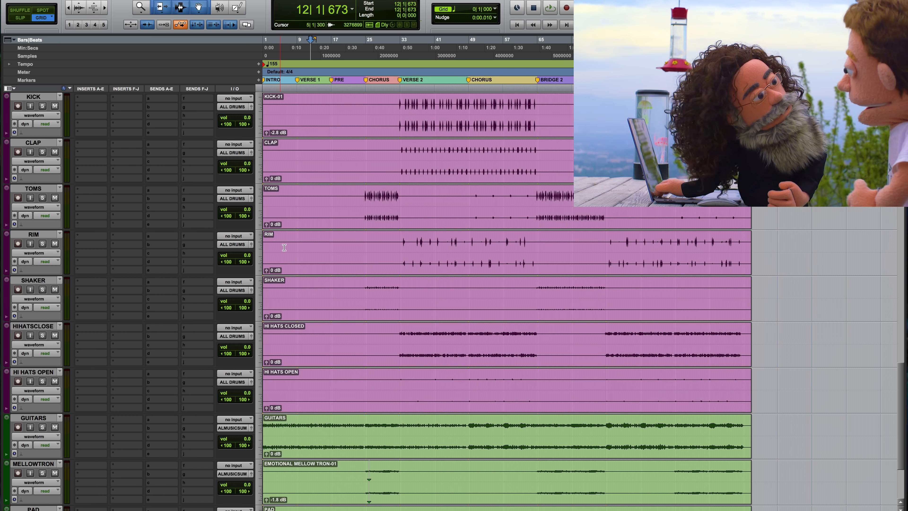
pyautogui.scroll(-2, 284, 248)
pyautogui.moveTo(272, 483); pyautogui.dragTo(303, 307)
pyautogui.click(287, 215)
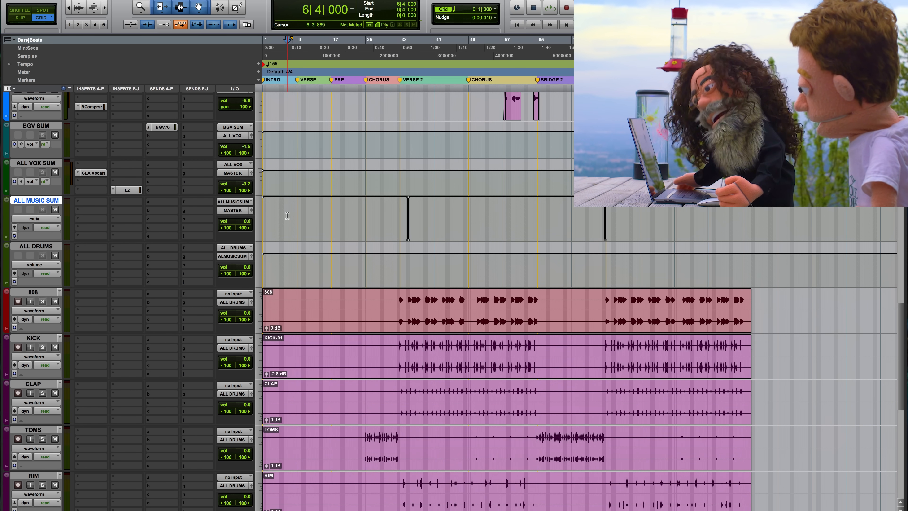
pyautogui.click(288, 183)
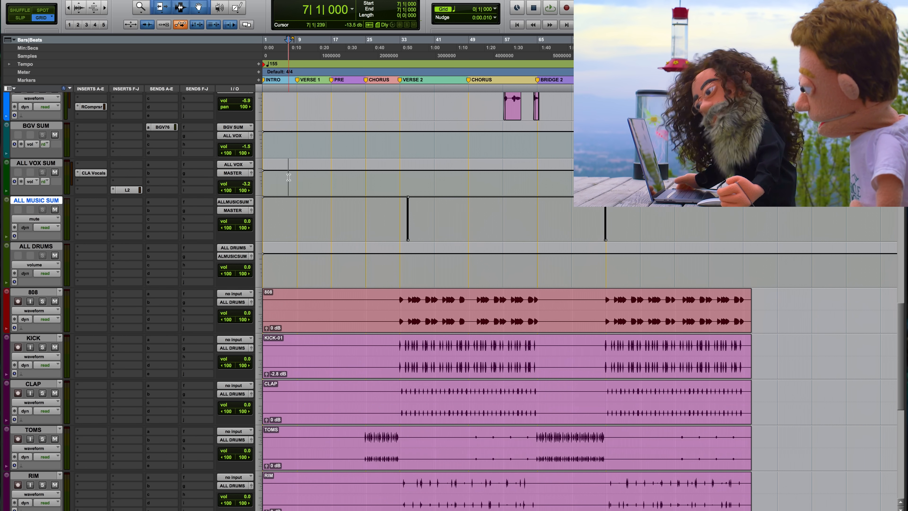
pyautogui.click(286, 268)
pyautogui.moveTo(282, 175); pyautogui.dragTo(282, 263)
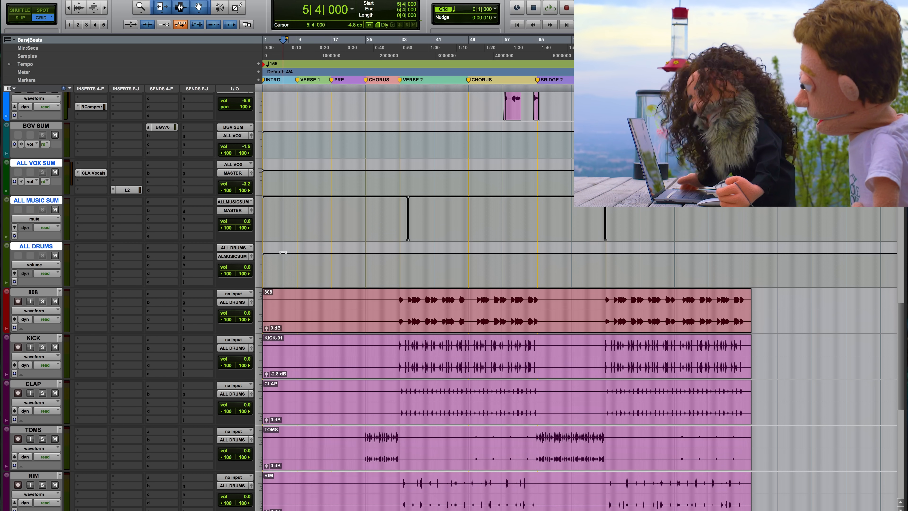
# Send the three selected tracks to a new stereo aux input named Parallel, and move that track below ALL DRUMS.
pyautogui.click(185, 192)
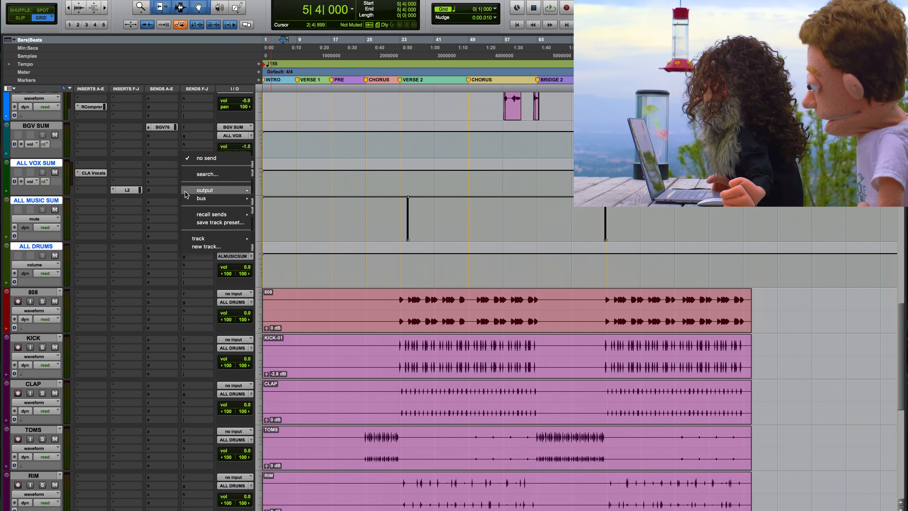
pyautogui.click(194, 246)
pyautogui.write('Pa')
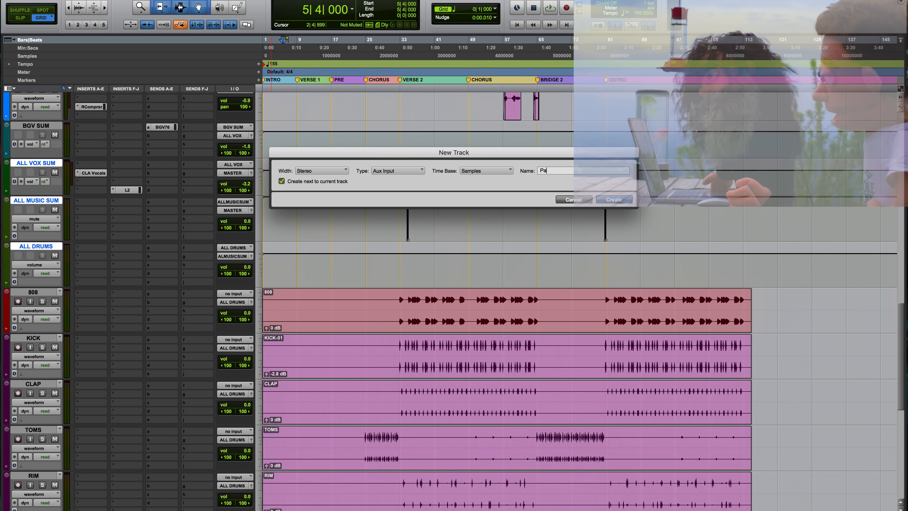
pyautogui.write('rallel')
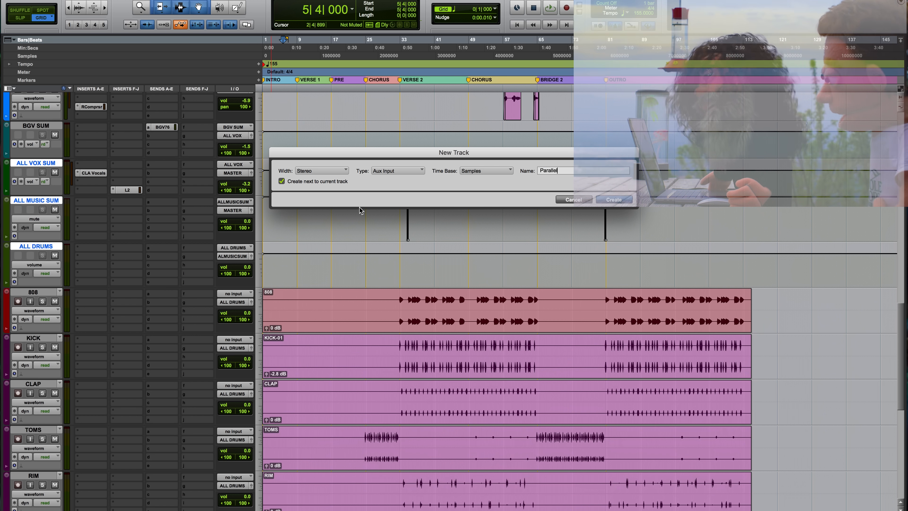
pyautogui.click(614, 199)
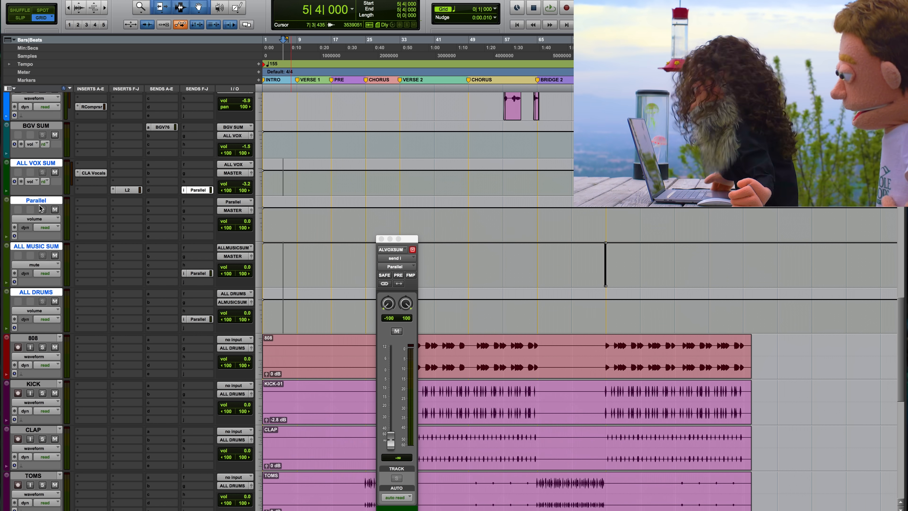
pyautogui.moveTo(41, 204); pyautogui.dragTo(48, 321)
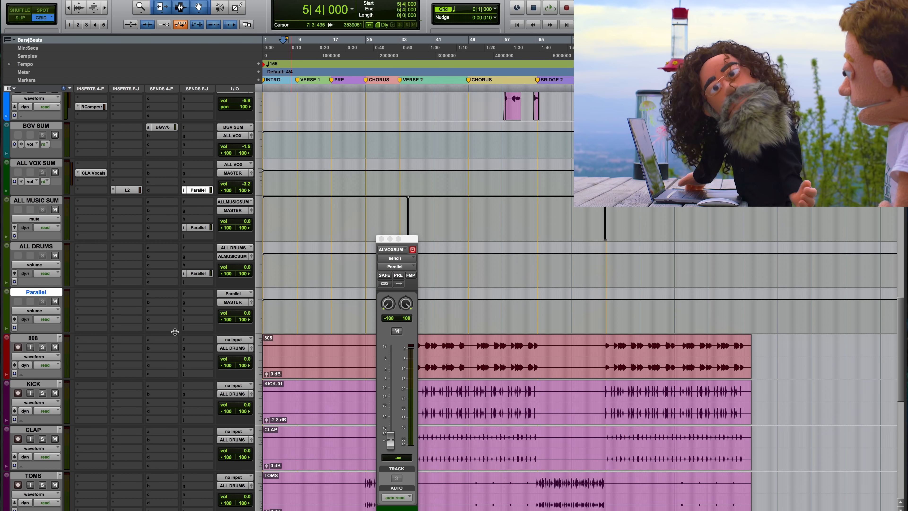
# Insert the stereo CLA-76 on the Parallel track, slightly raise its attack setting and turn its release to 7.
pyautogui.click(92, 302)
pyautogui.moveTo(115, 303)
pyautogui.moveTo(205, 312)
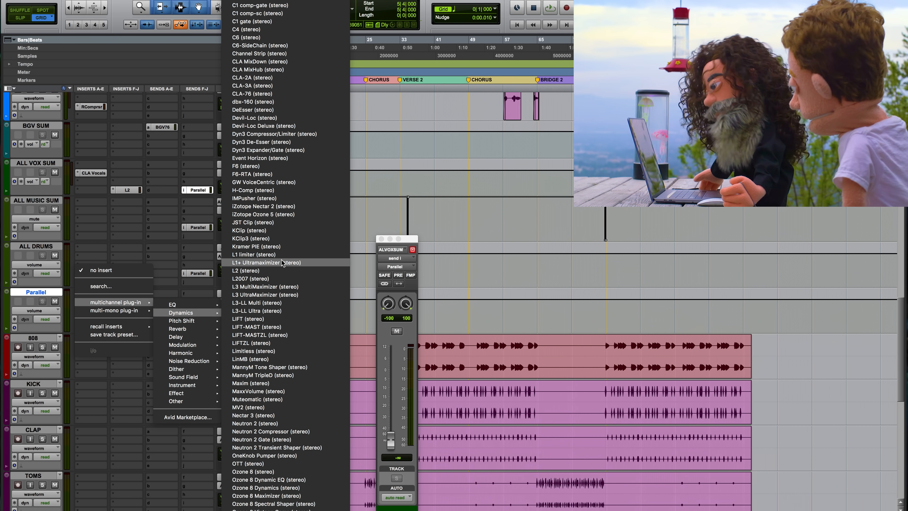
pyautogui.click(252, 94)
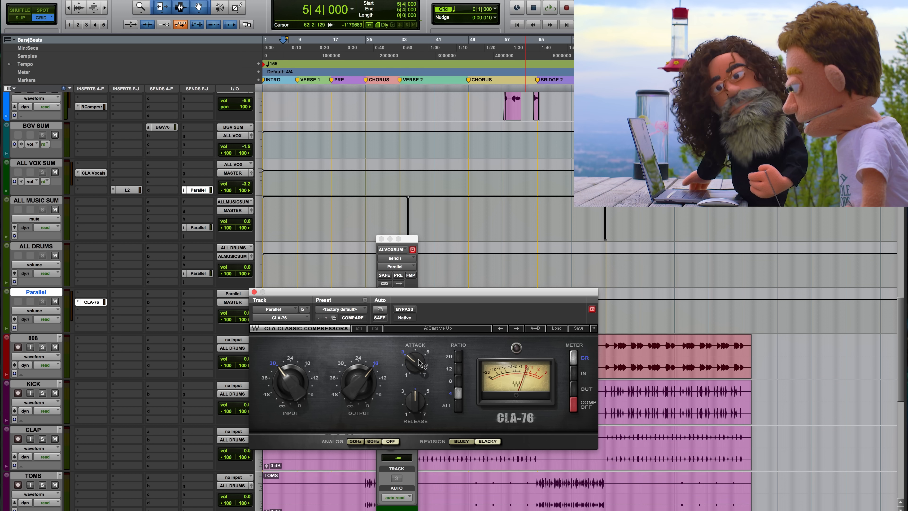
pyautogui.moveTo(417, 360); pyautogui.dragTo(416, 371)
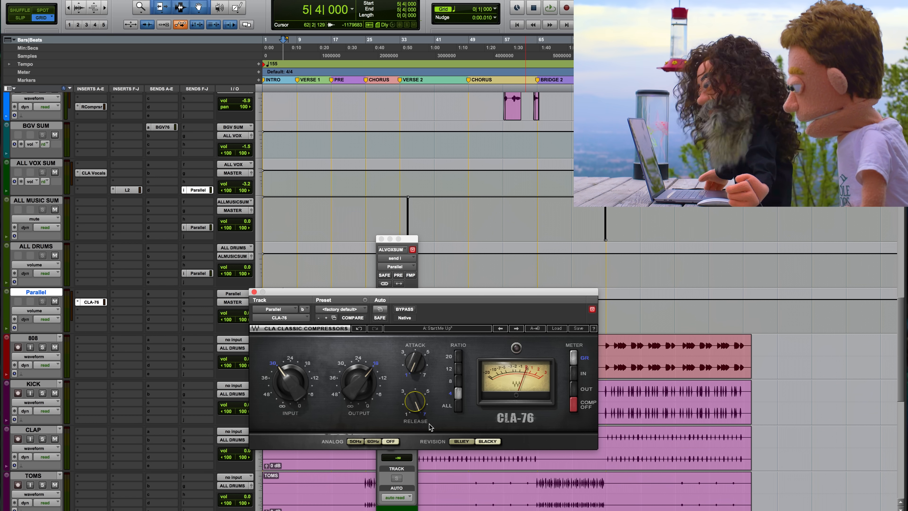
# Inspect the ALL DRUMS send to Parallel and close the CLA-76 window.
pyautogui.click(198, 273)
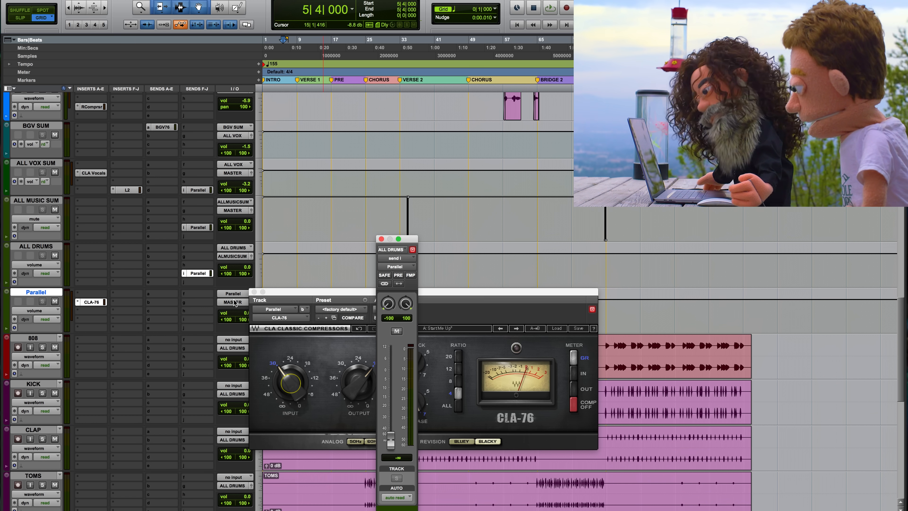
pyautogui.click(254, 291)
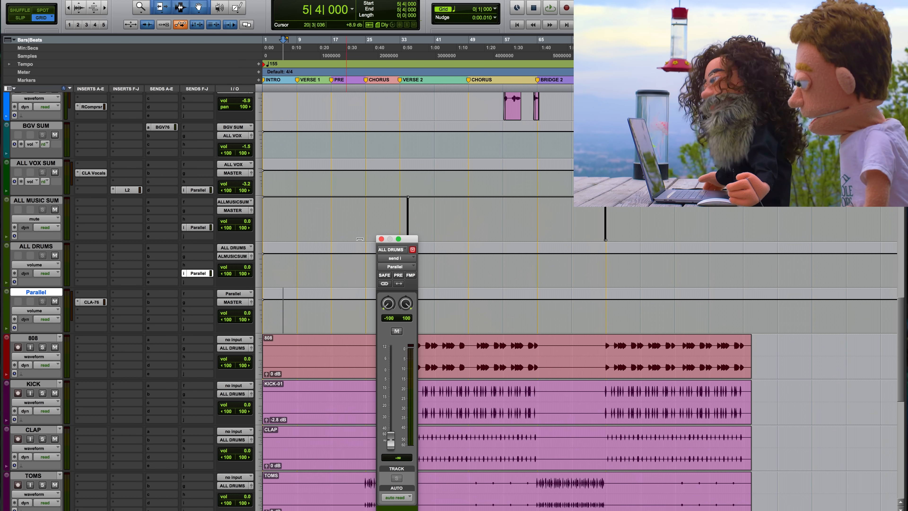
# Remove the ALL DRUMS send to Parallel and place the playback cursor in the intro on the GUITARS track.
pyautogui.click(380, 239)
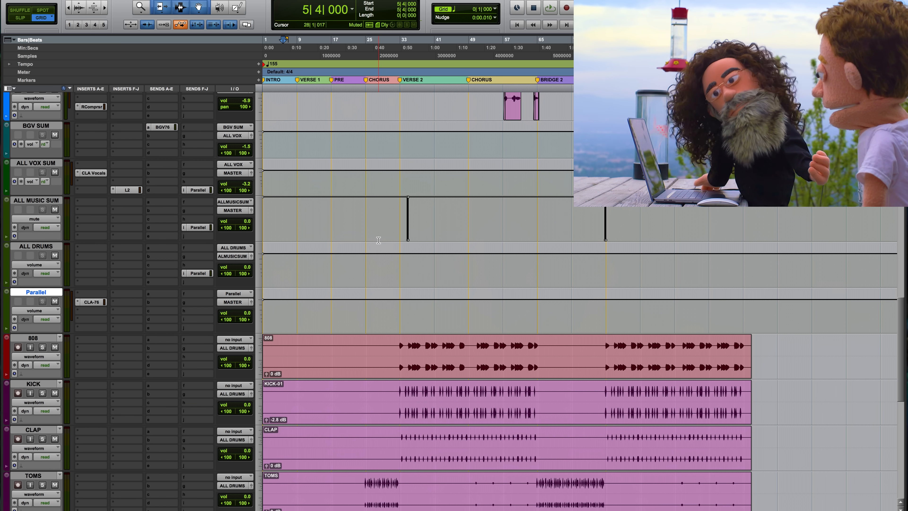
pyautogui.scroll(-1, 378, 239)
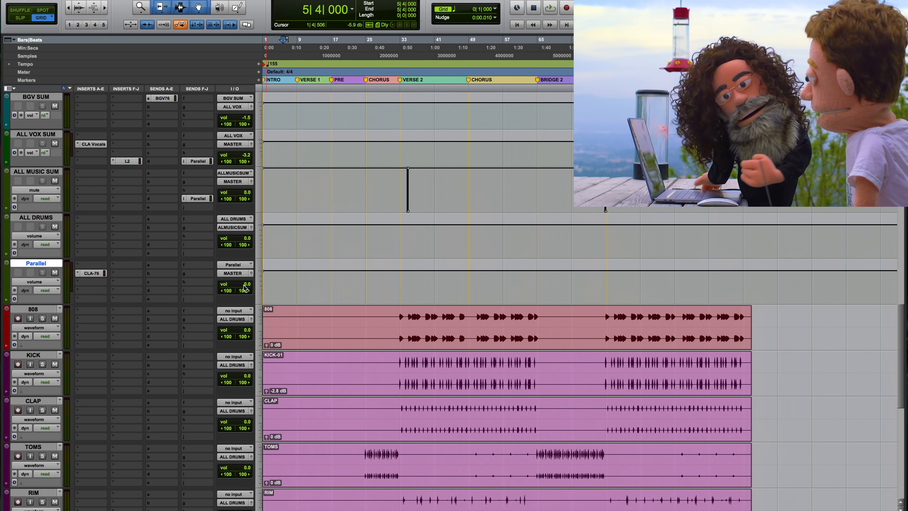
pyautogui.scroll(-10, 359, 374)
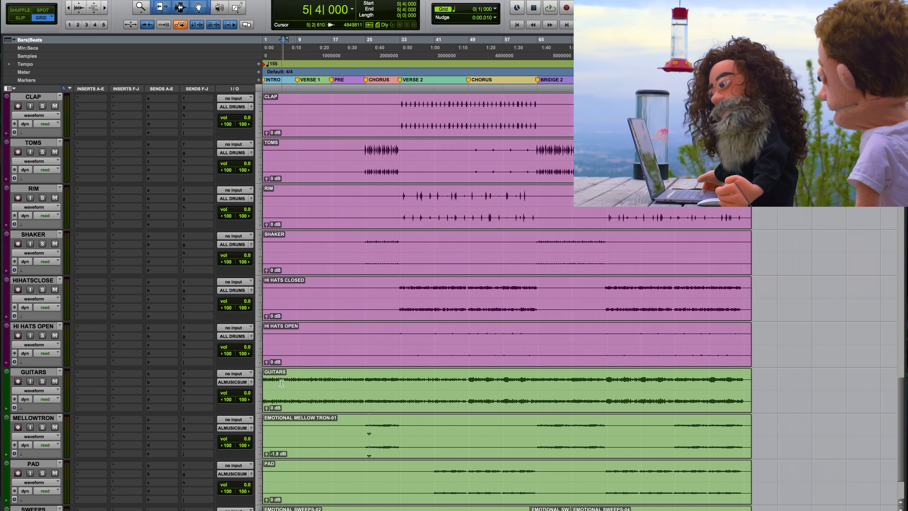
pyautogui.click(283, 382)
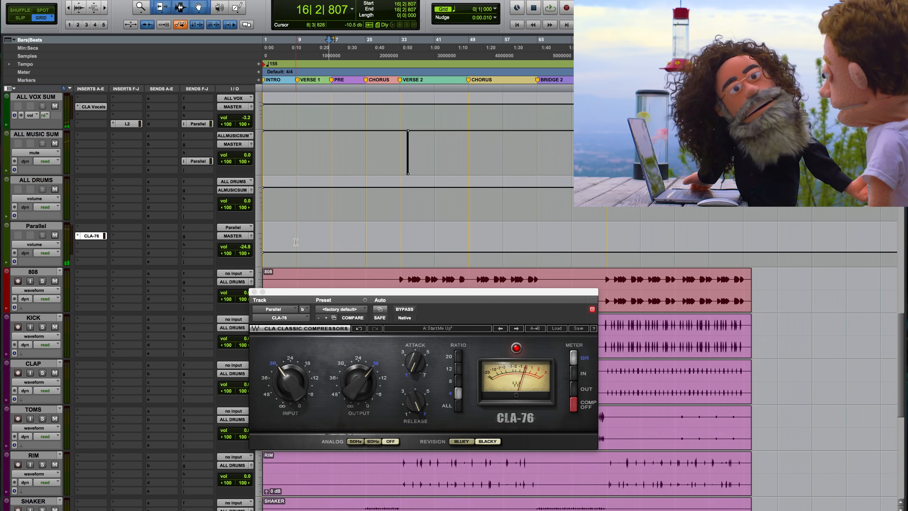
# Play a four-bar selection from 9|1|000 on the Parallel track, toggling the track's mute to compare the mix with and without it.
pyautogui.click(286, 242)
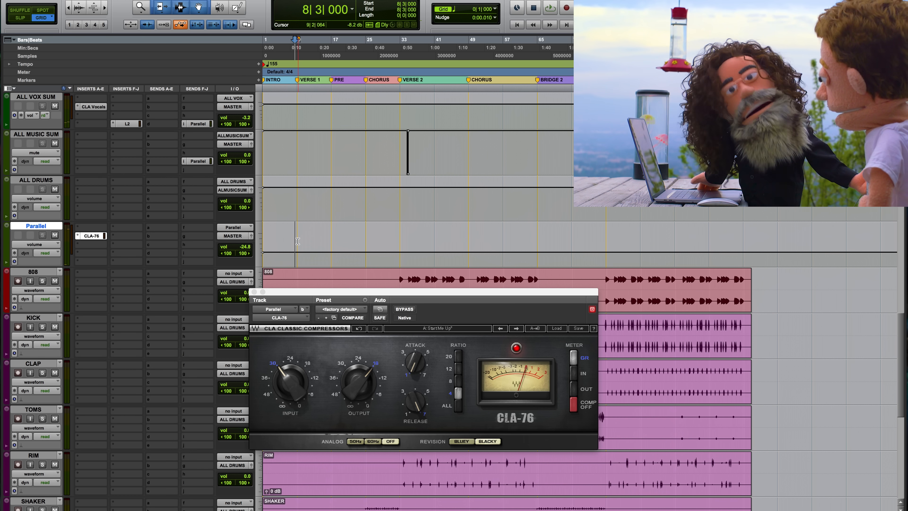
pyautogui.moveTo(297, 240); pyautogui.dragTo(313, 242)
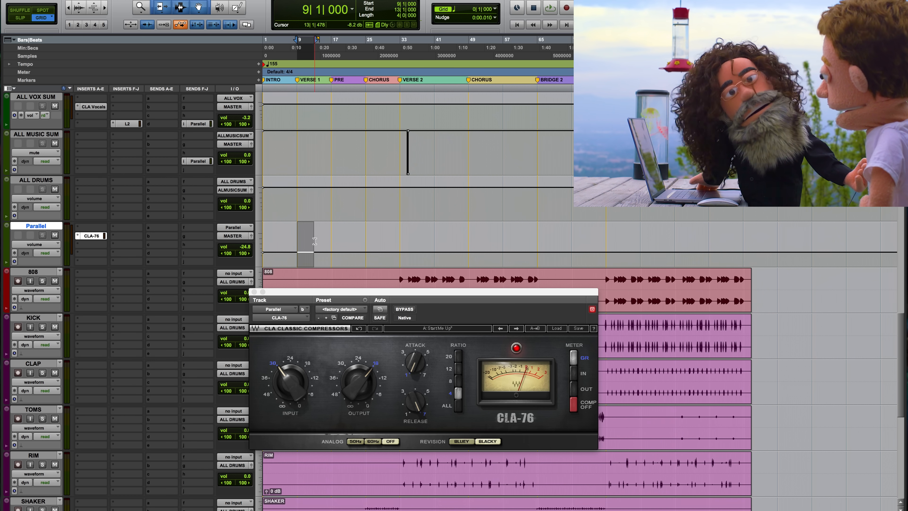
pyautogui.click(55, 235)
pyautogui.press('space')
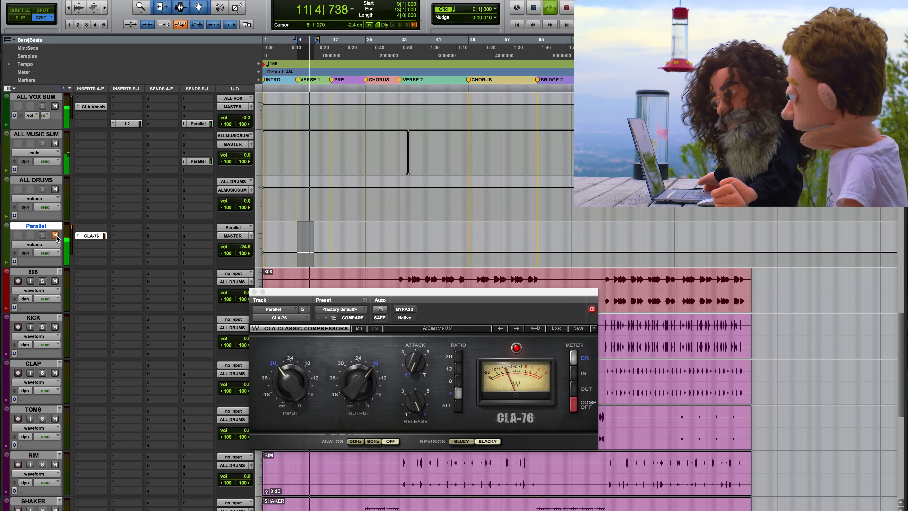
pyautogui.click(55, 235)
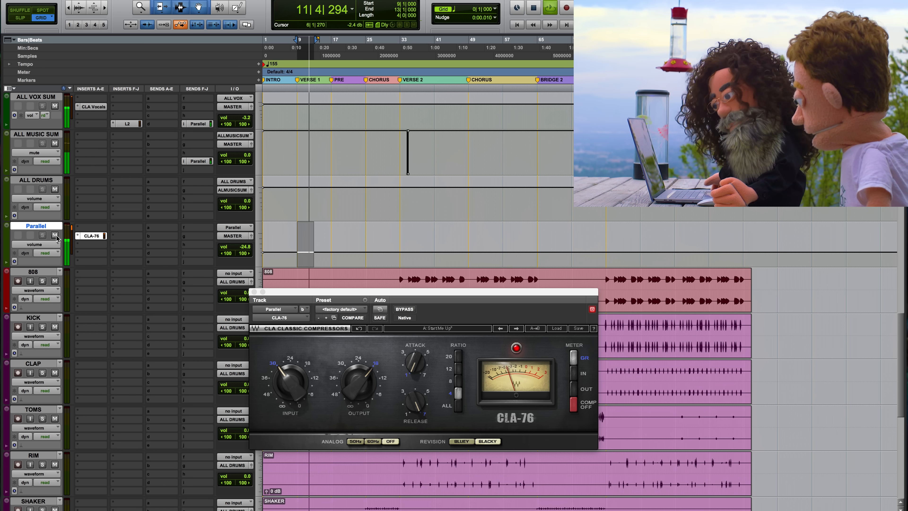
pyautogui.press('space')
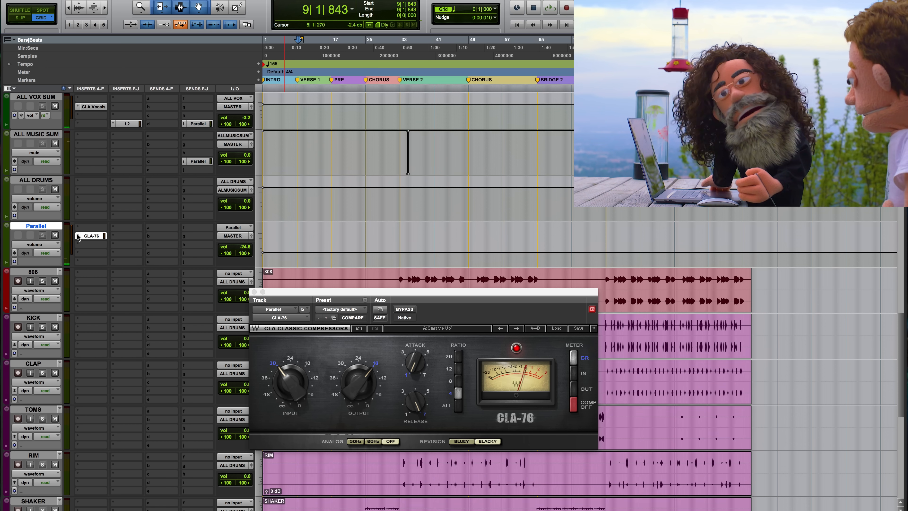
# Replace the Parallel track's CLA-76 with the multi-mono version and close its window.
pyautogui.click(78, 237)
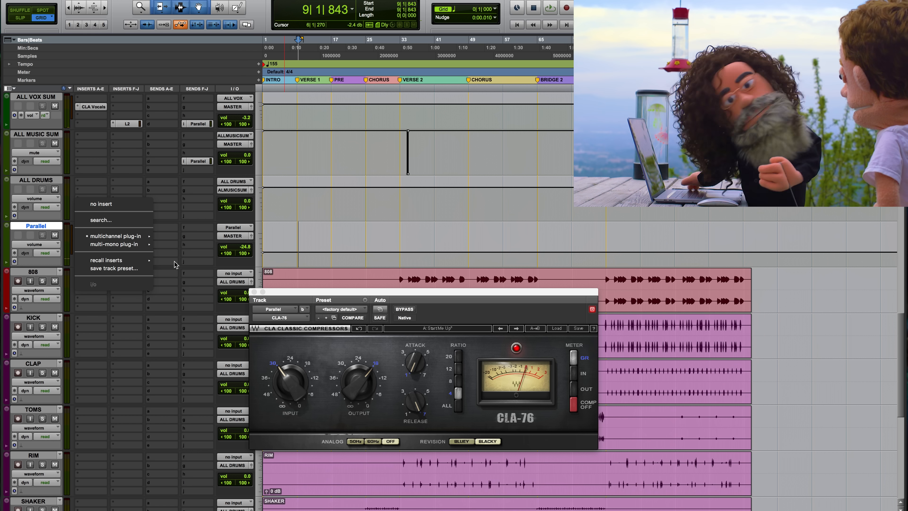
pyautogui.moveTo(140, 245)
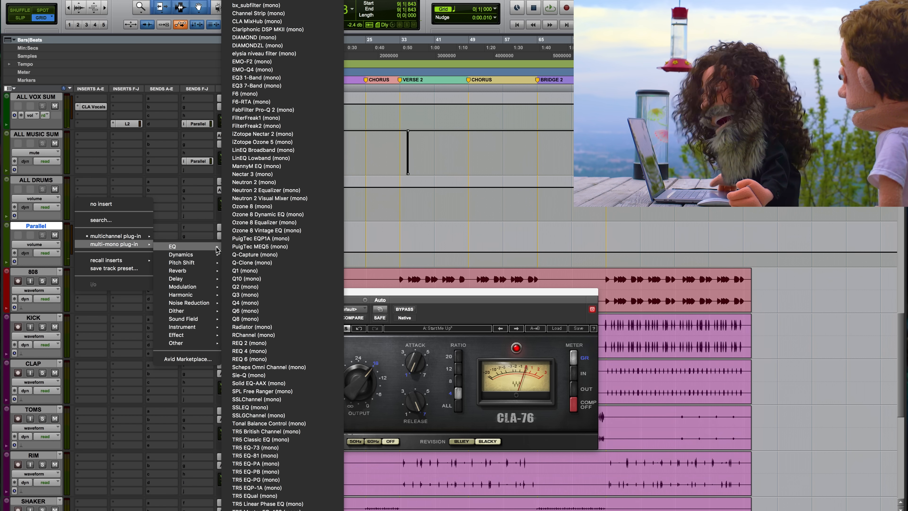
pyautogui.moveTo(203, 264)
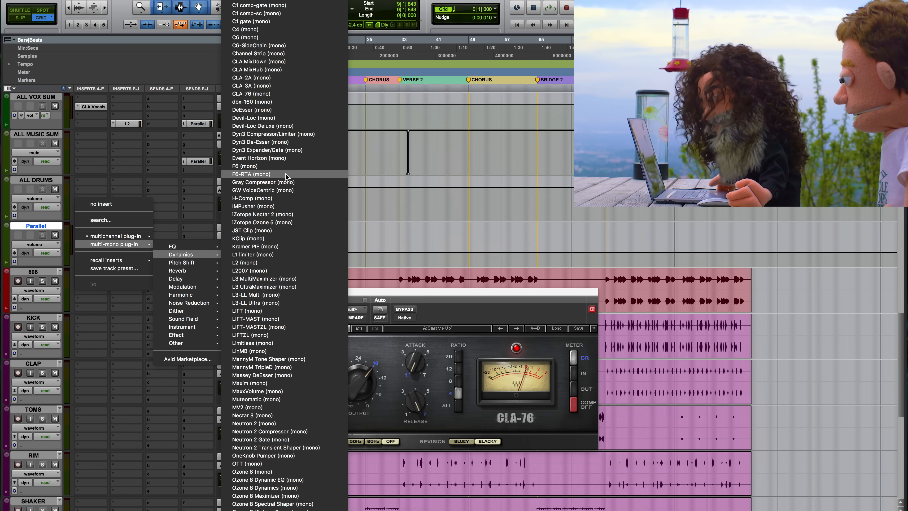
pyautogui.click(298, 95)
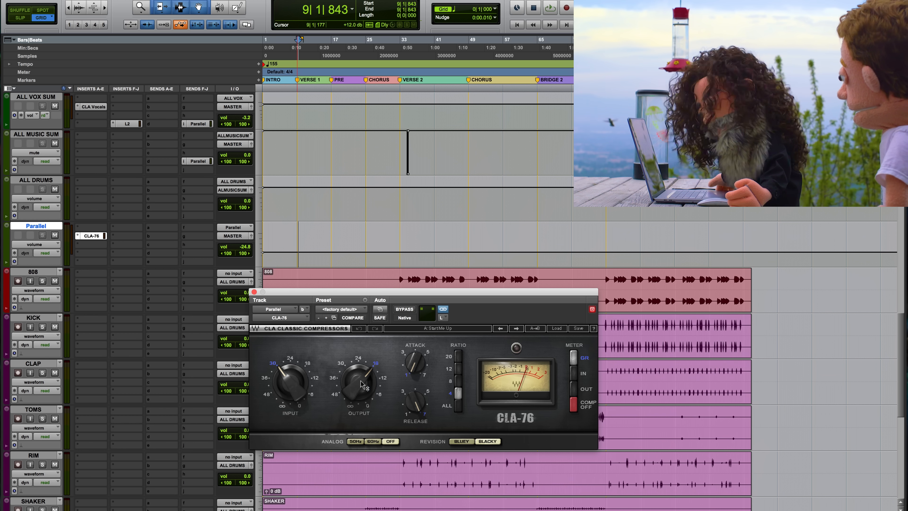
pyautogui.click(254, 292)
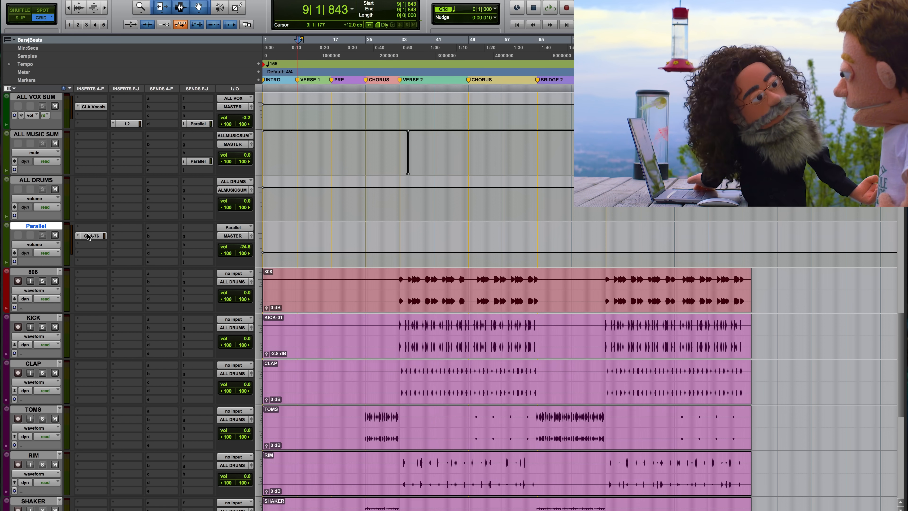
# Play the verse from 9|1|843 and compare the mix with the Parallel track muted and unmuted.
pyautogui.press('space')
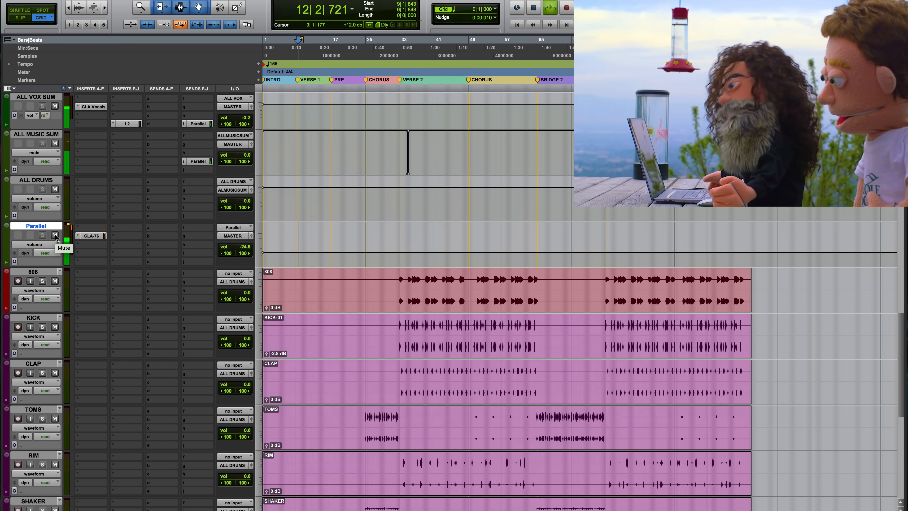
pyautogui.click(55, 236)
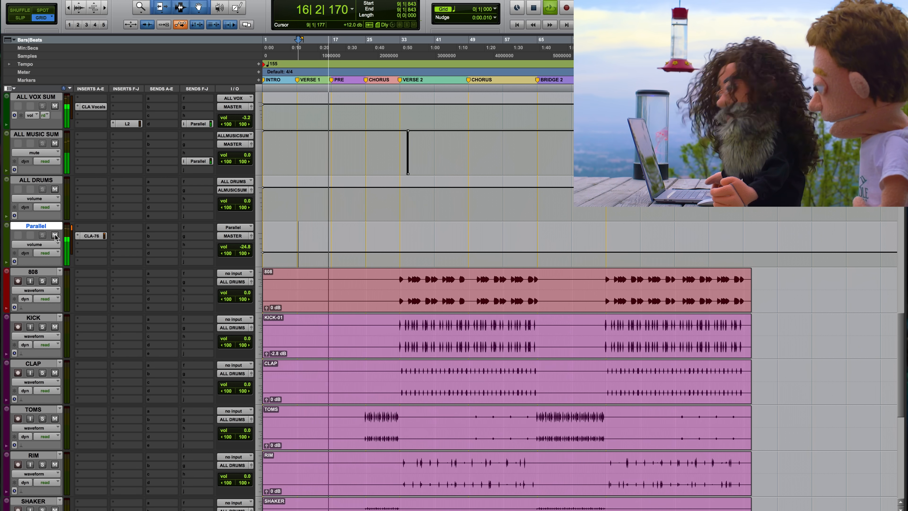
pyautogui.press('space')
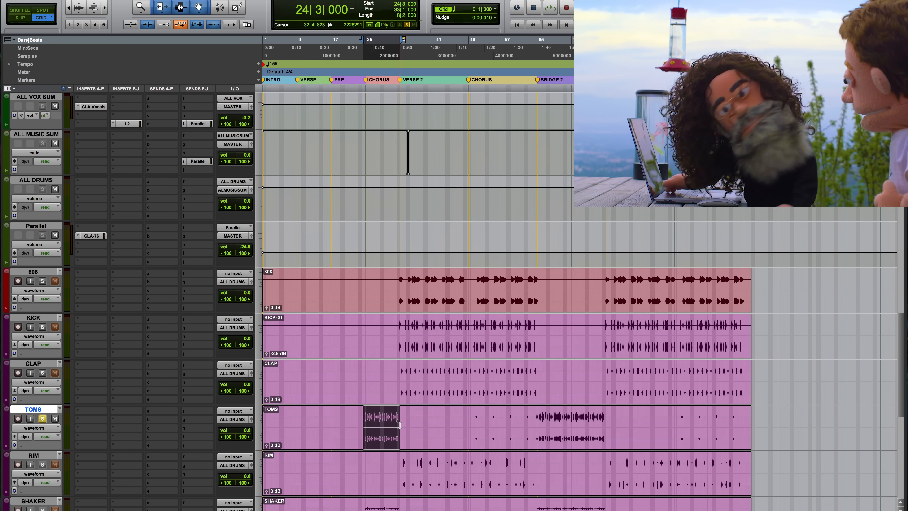
# Insert the multi-mono Scheps Omni Channel on the TOMS track and move its window up so the whole channel strip shows.
pyautogui.click(77, 421)
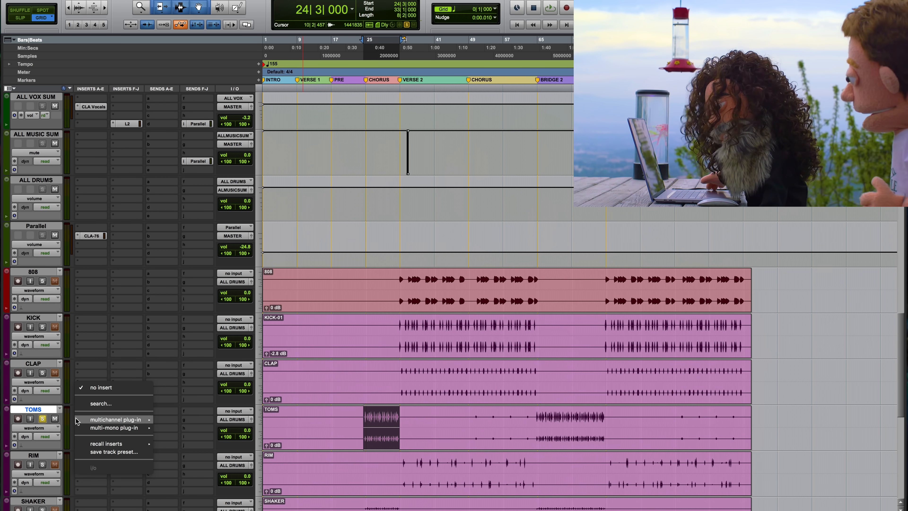
pyautogui.moveTo(118, 427)
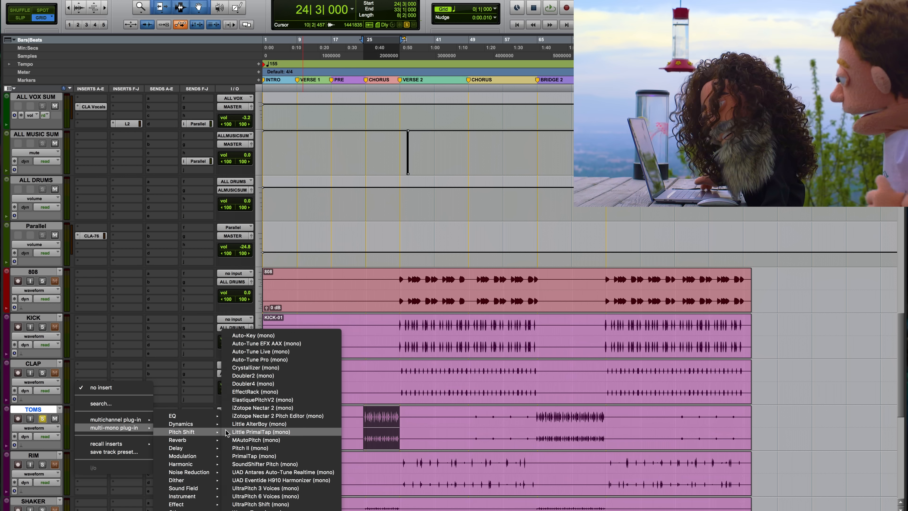
pyautogui.moveTo(195, 424)
pyautogui.scroll(-8, 259, 506)
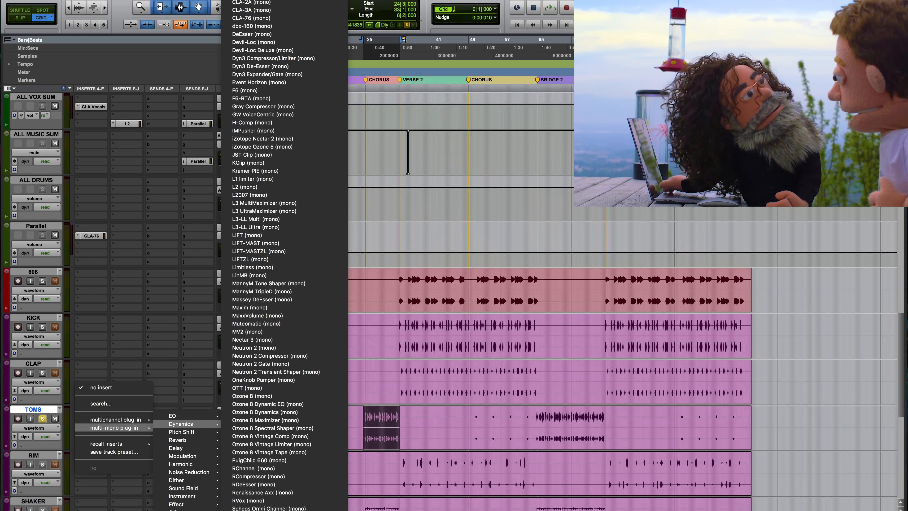
pyautogui.click(266, 395)
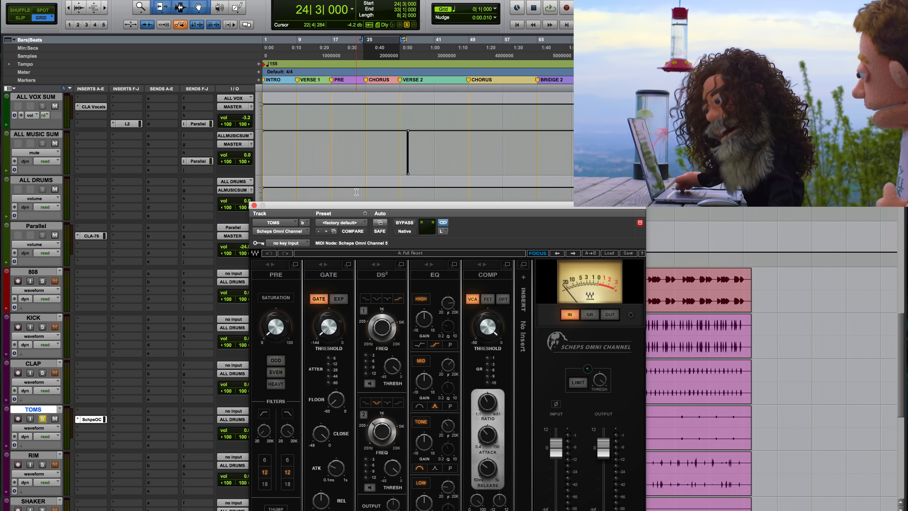
pyautogui.moveTo(330, 182); pyautogui.dragTo(317, 71)
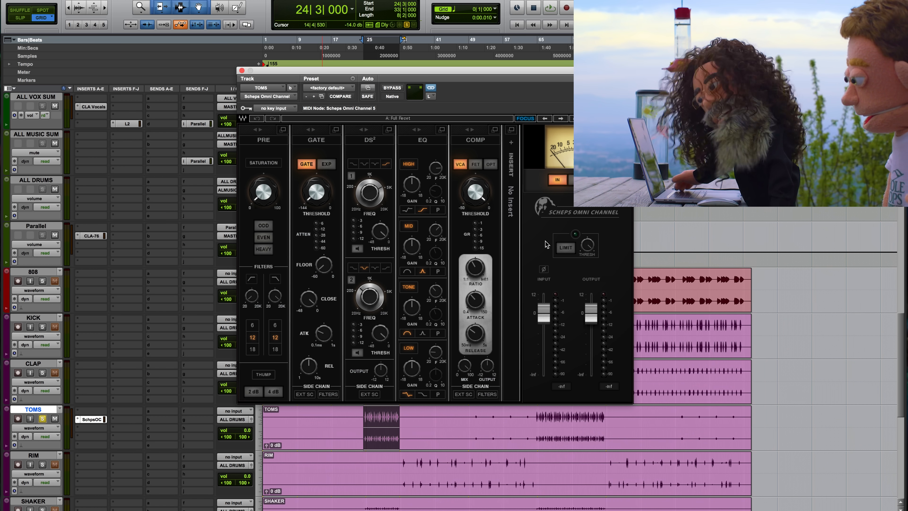
# During playback, add Heavy saturation to the toms and set the compressor to FET with a lower threshold.
pyautogui.click(475, 164)
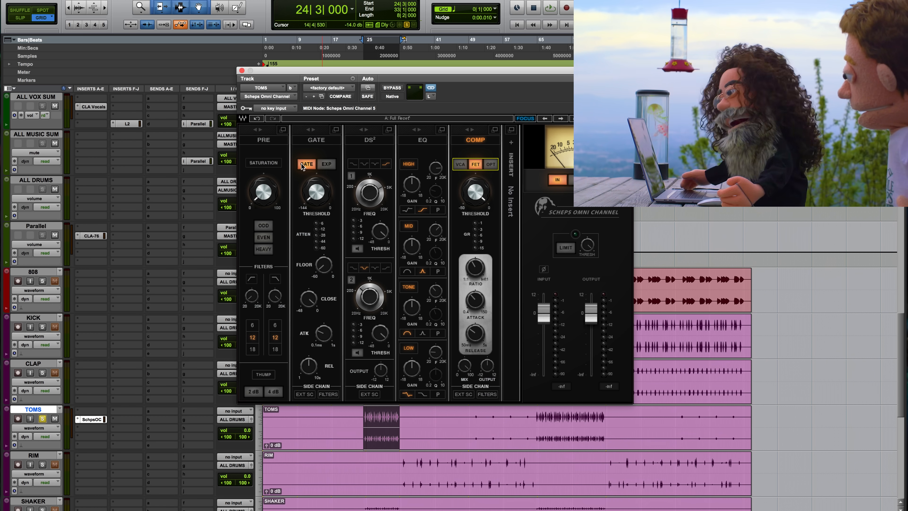
pyautogui.press('space')
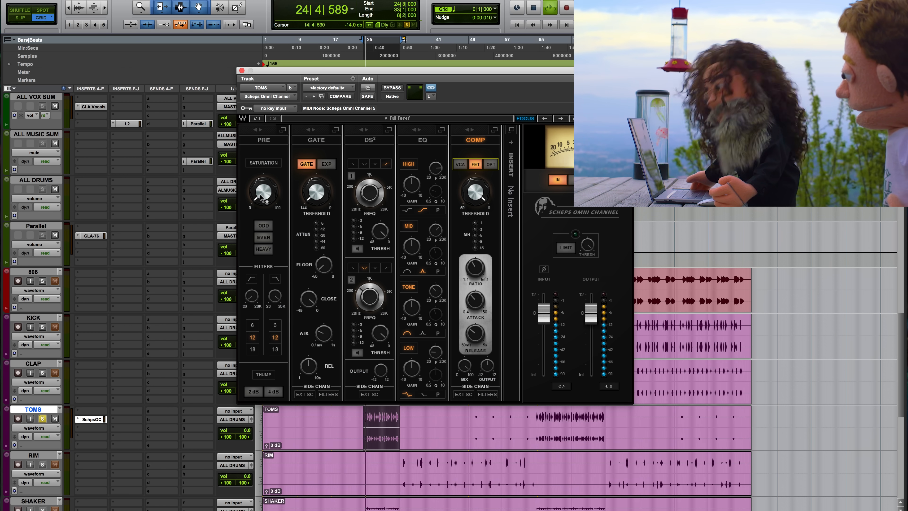
pyautogui.moveTo(261, 197); pyautogui.dragTo(264, 201)
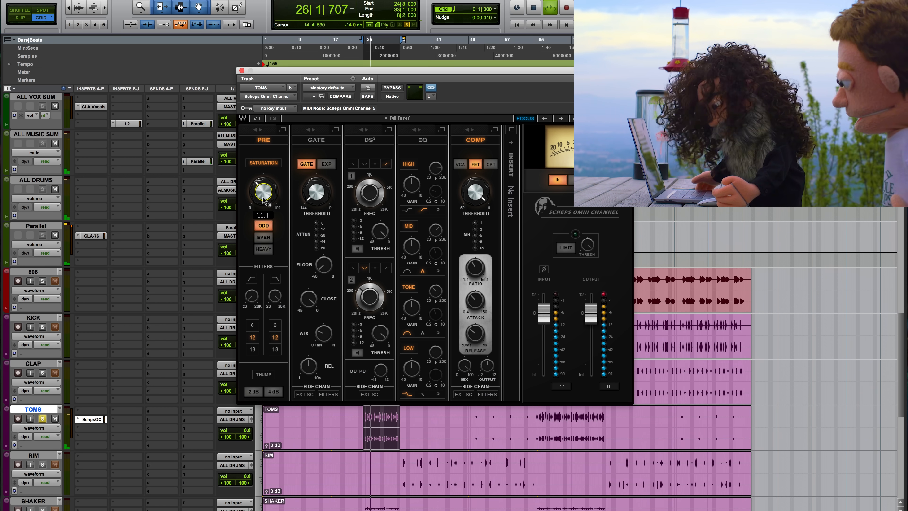
pyautogui.click(263, 251)
pyautogui.moveTo(264, 196); pyautogui.dragTo(264, 193)
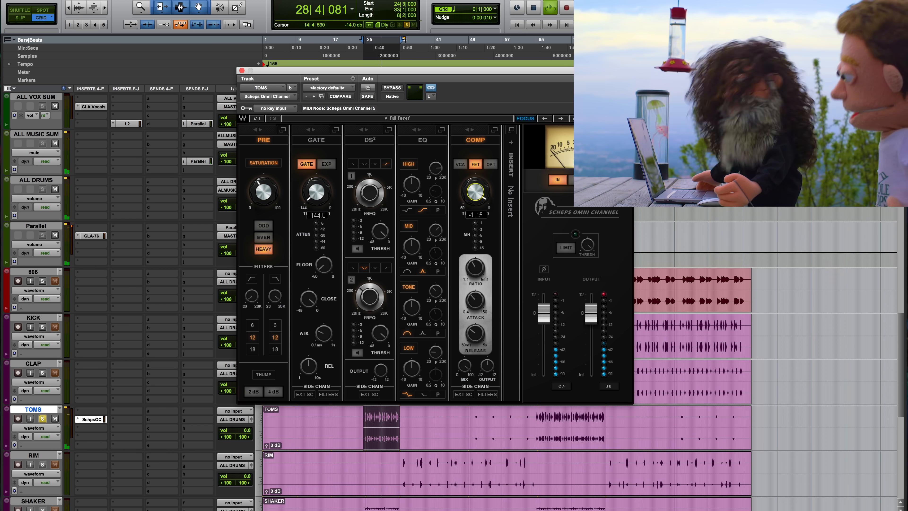
pyautogui.moveTo(475, 192); pyautogui.dragTo(475, 211)
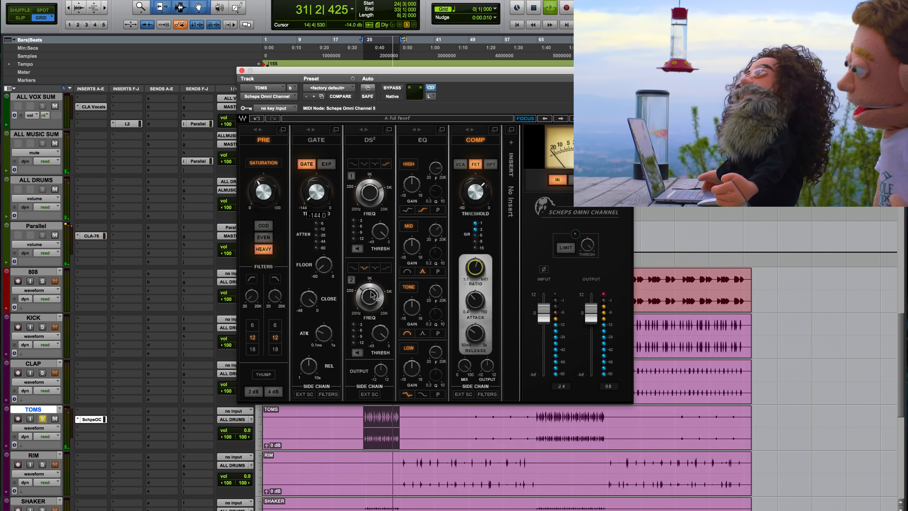
# Boost the toms' MID EQ band to 6.3 dB with the broad bell shape, tuning its frequency to around 2382 Hz.
pyautogui.moveTo(411, 247); pyautogui.dragTo(411, 243)
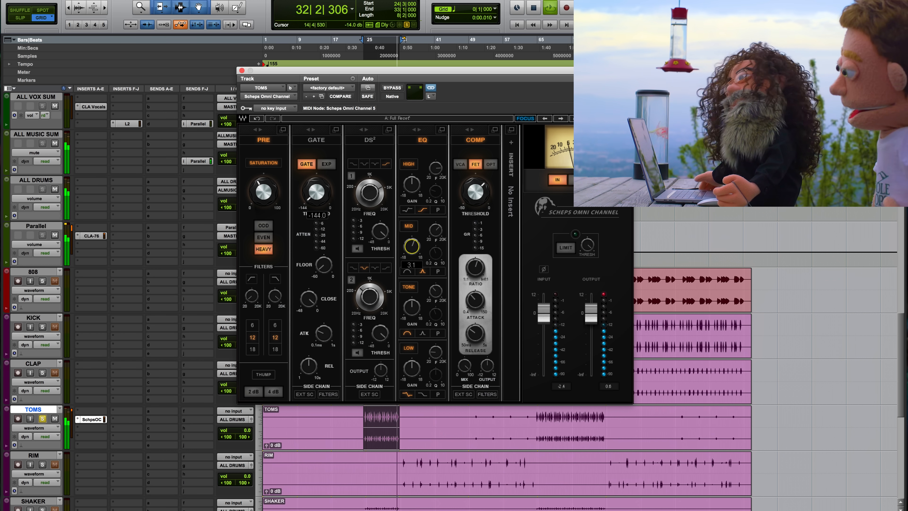
pyautogui.click(407, 271)
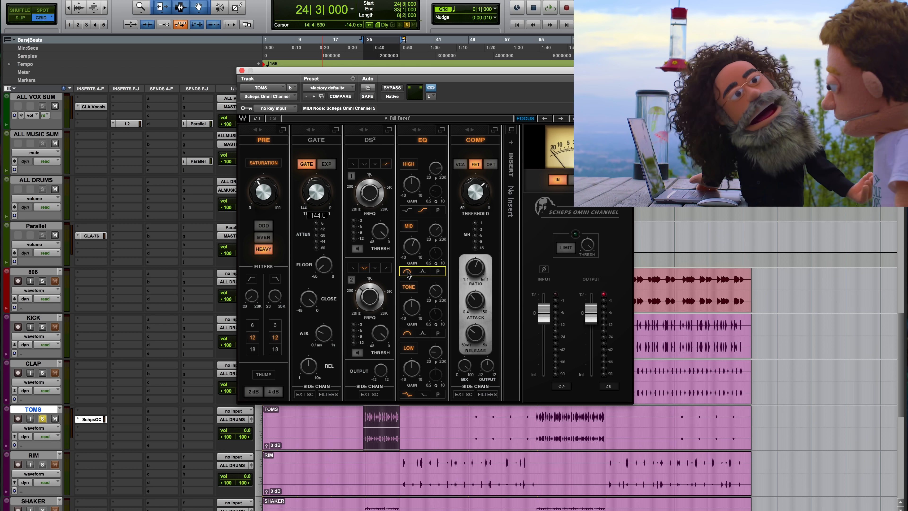
pyautogui.click(435, 230)
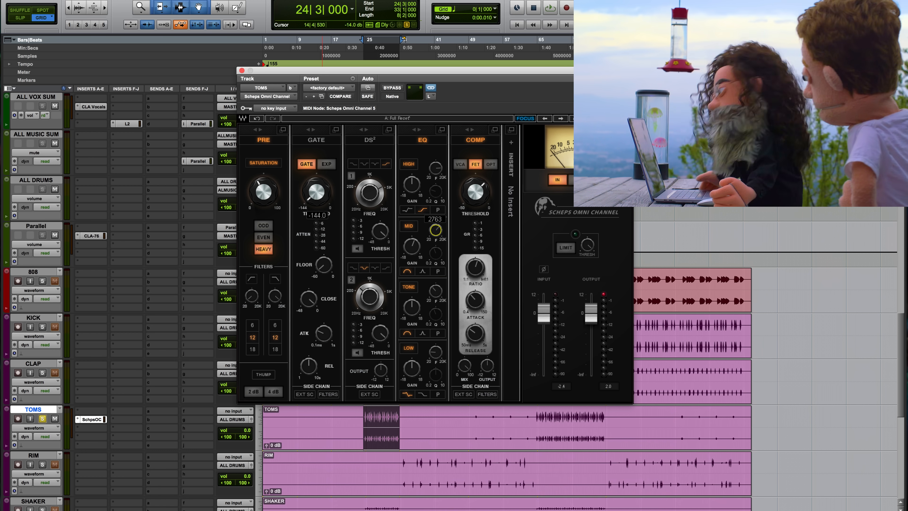
pyautogui.press('space')
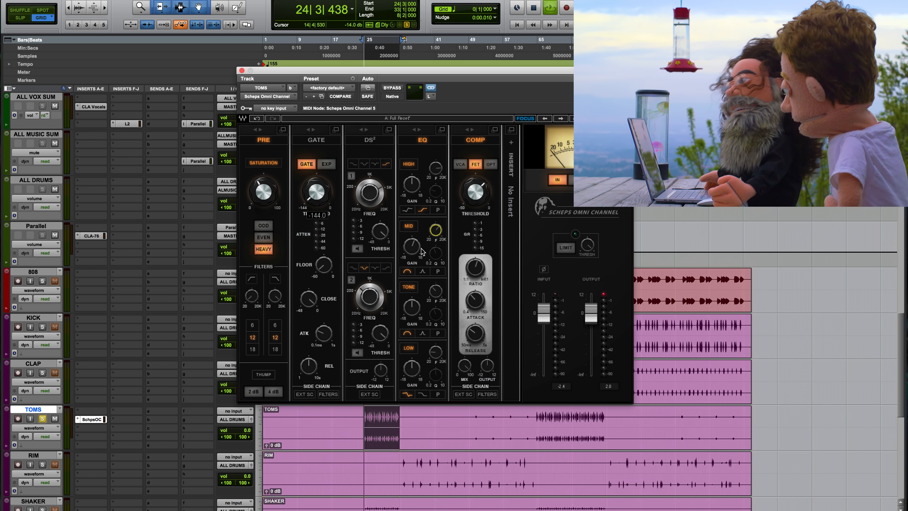
pyautogui.moveTo(413, 248); pyautogui.dragTo(413, 242)
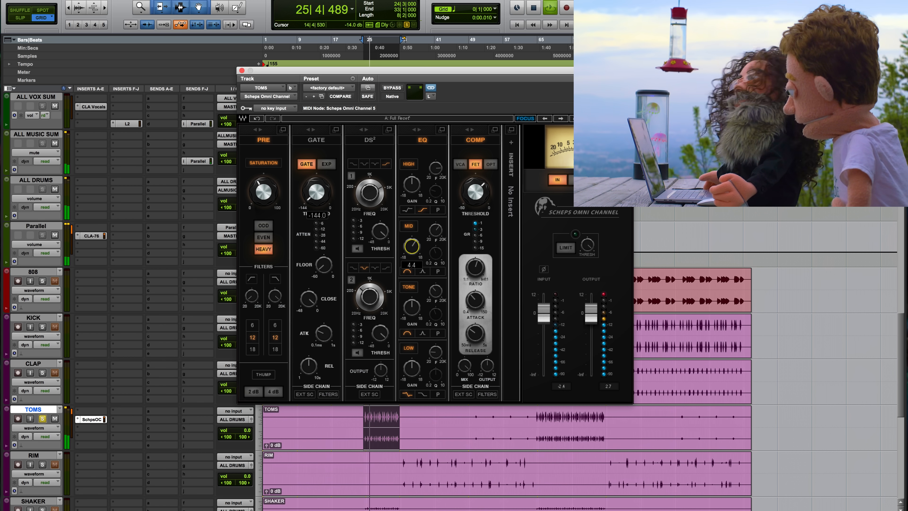
pyautogui.click(436, 232)
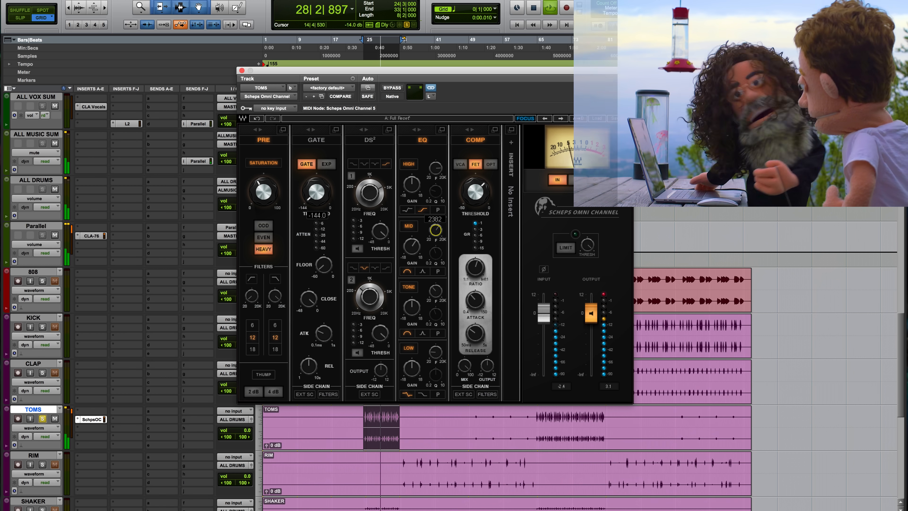
pyautogui.moveTo(438, 233); pyautogui.dragTo(411, 241)
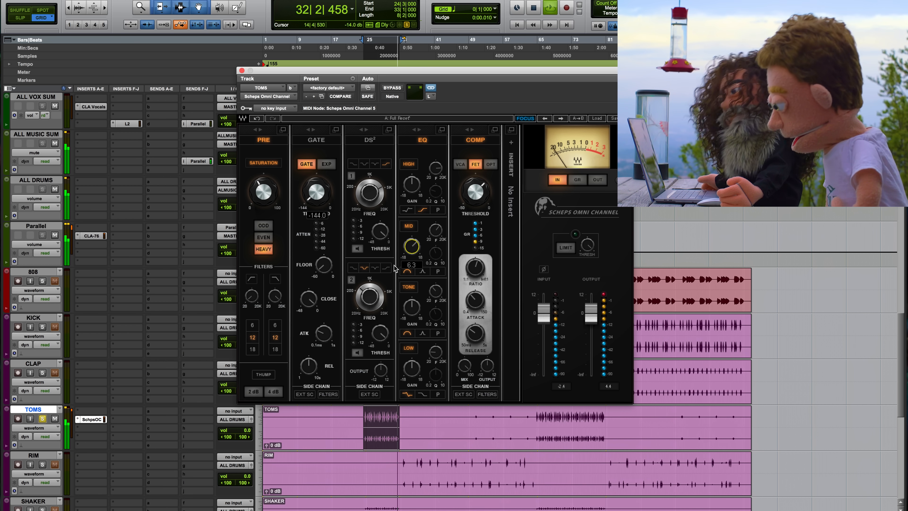
# Compare the toms with the Scheps Omni Channel bypassed and active, both soloed and within the full mix.
pyautogui.click(391, 88)
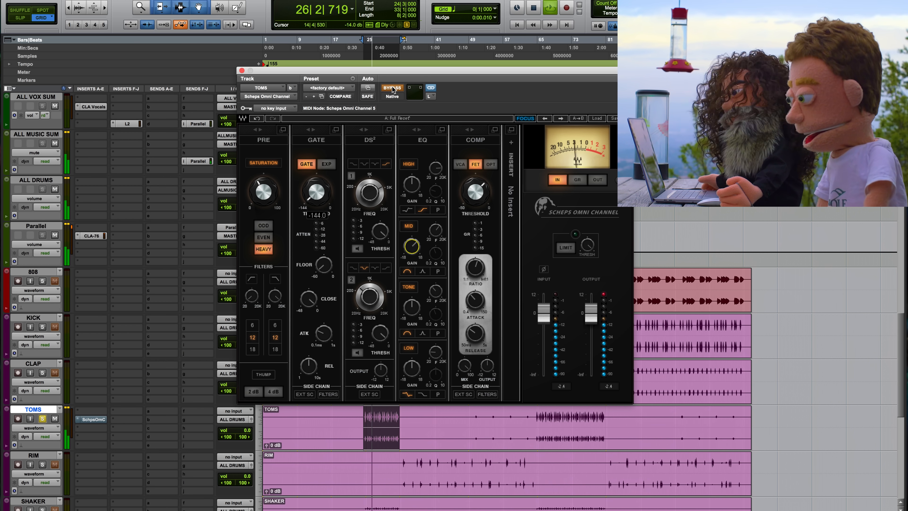
pyautogui.click(392, 88)
pyautogui.click(42, 418)
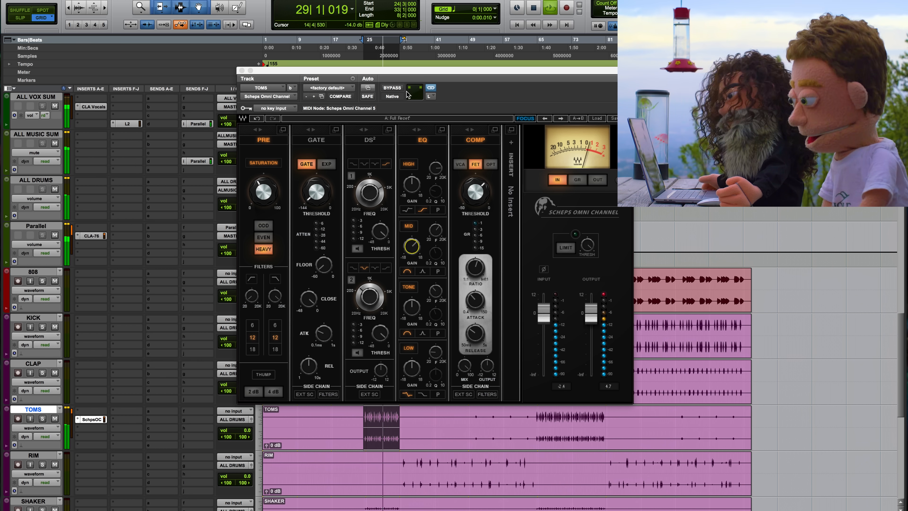
pyautogui.click(392, 87)
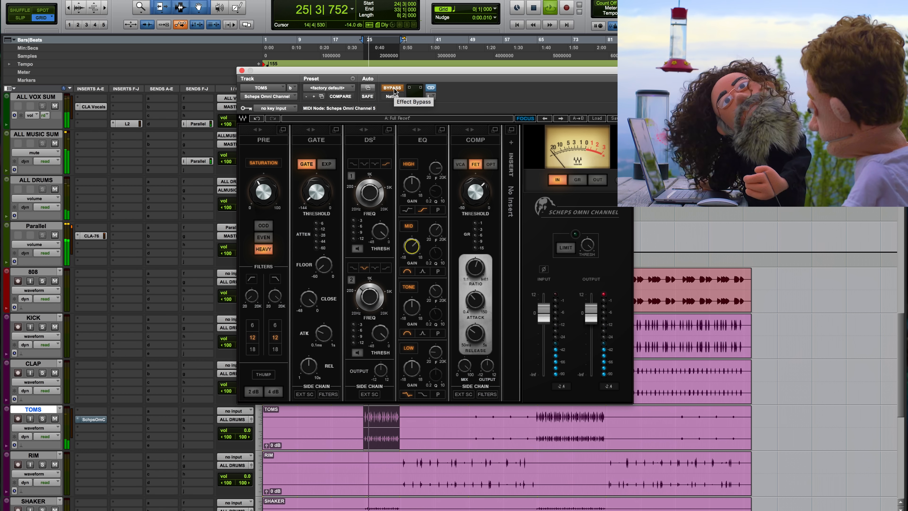
pyautogui.click(391, 88)
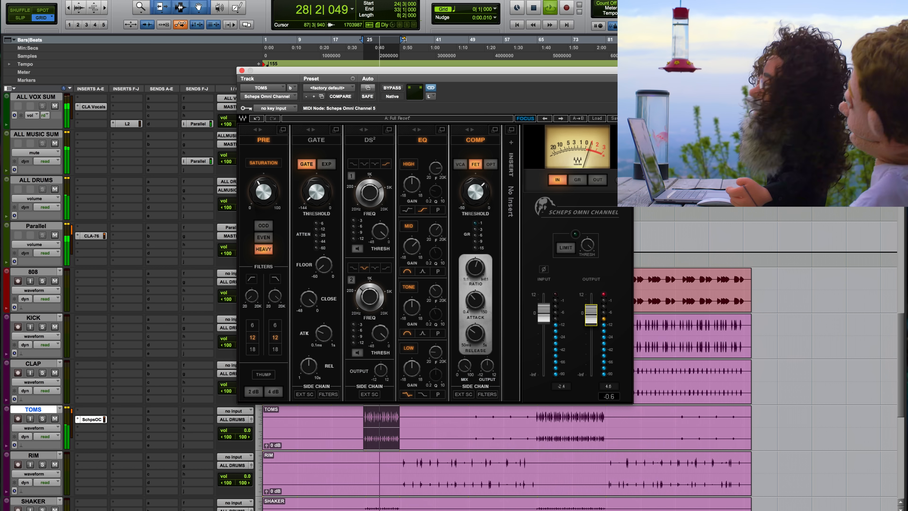
# Lower the output fader of the toms' Scheps Omni Channel slightly, stop playback and close the plug-in window.
pyautogui.moveTo(591, 313); pyautogui.dragTo(595, 323)
pyautogui.press('space')
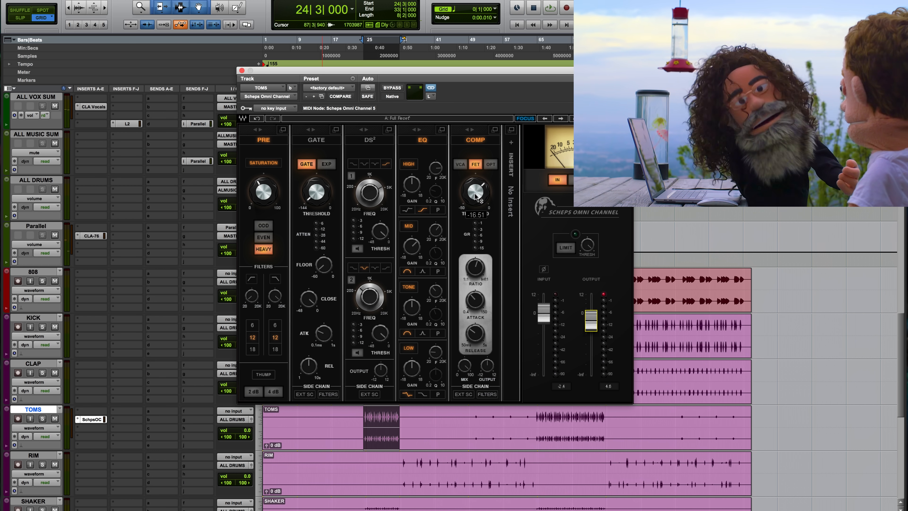
pyautogui.moveTo(475, 196)
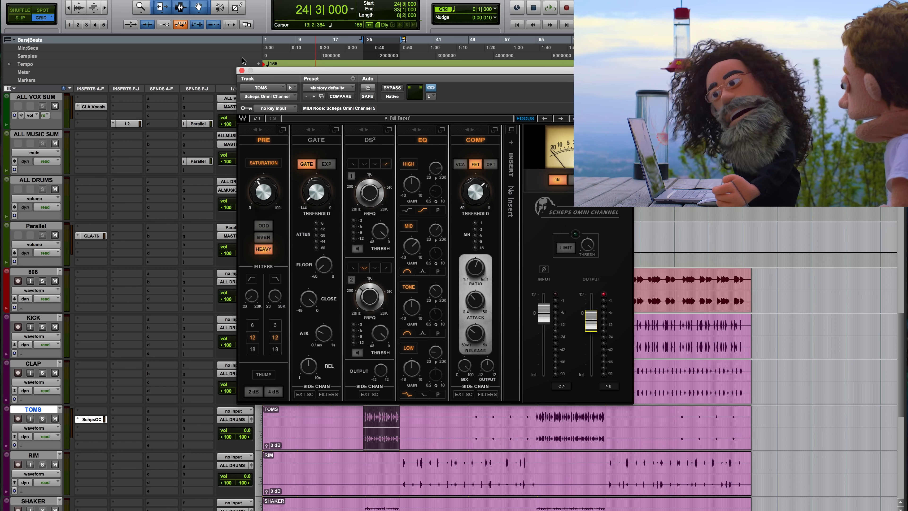
pyautogui.click(242, 71)
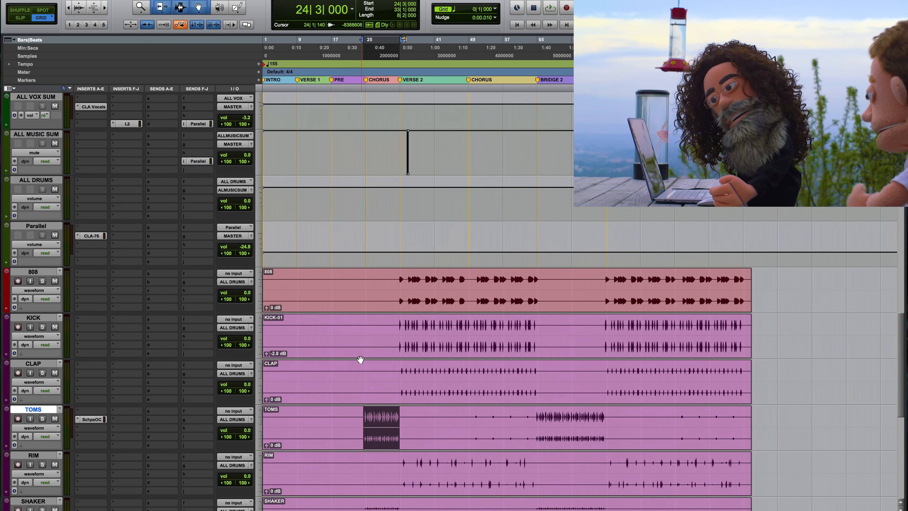
# Reopen the Scheps Omni Channel on the TOMS track and, with the toms soloed and playing, lower the compressor's mix to 28.4.
pyautogui.scroll(-4, 359, 359)
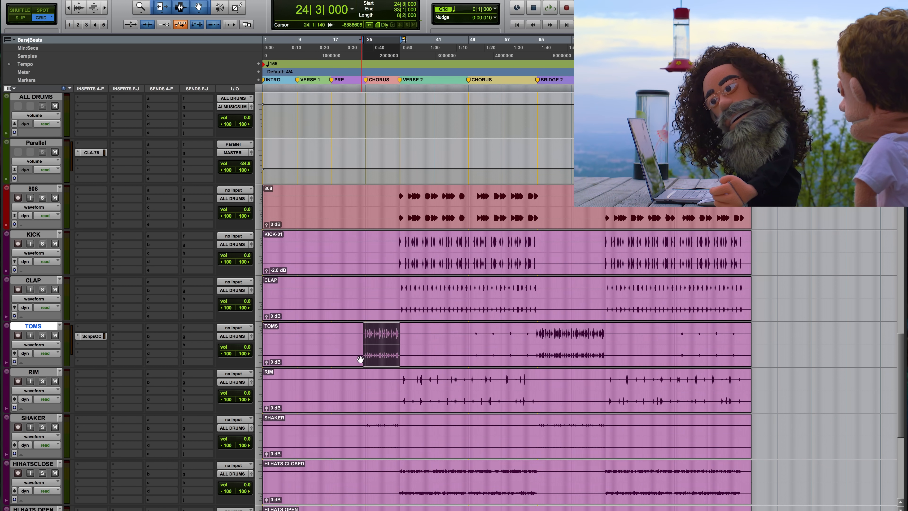
pyautogui.scroll(-6, 359, 359)
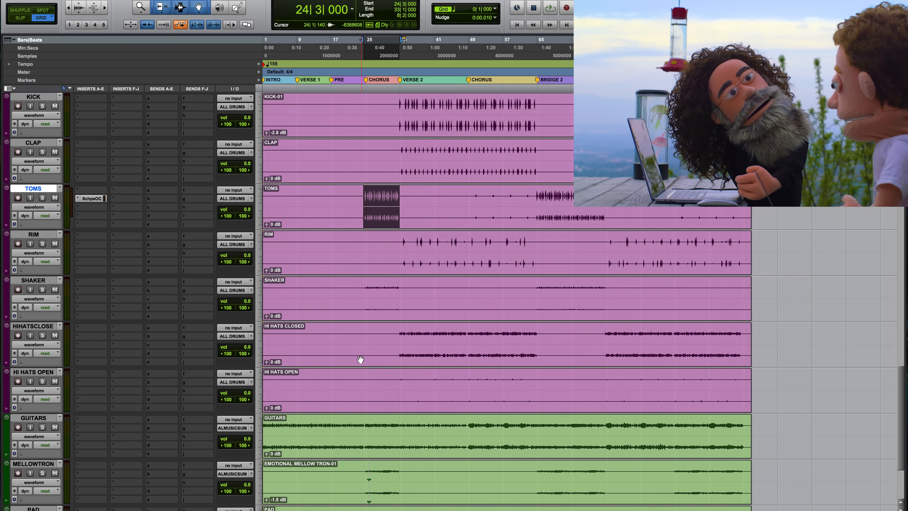
pyautogui.scroll(12, 360, 359)
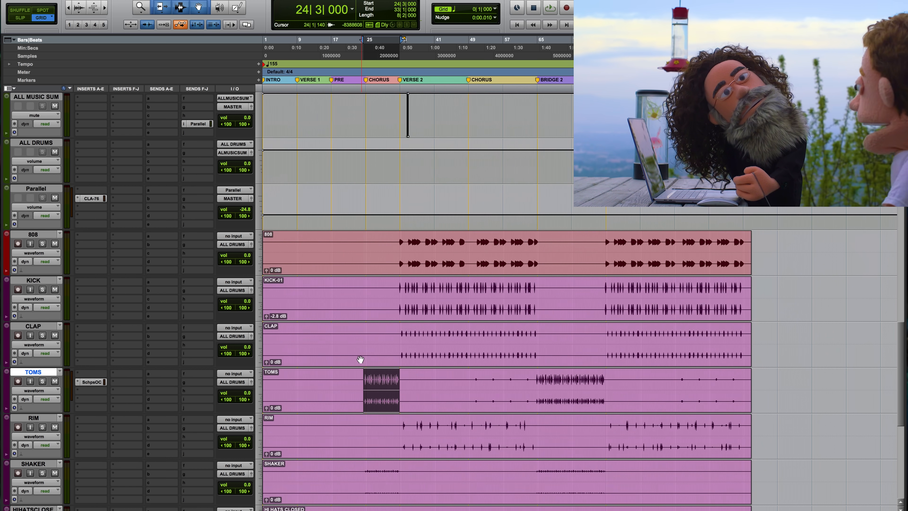
pyautogui.scroll(-3, 359, 359)
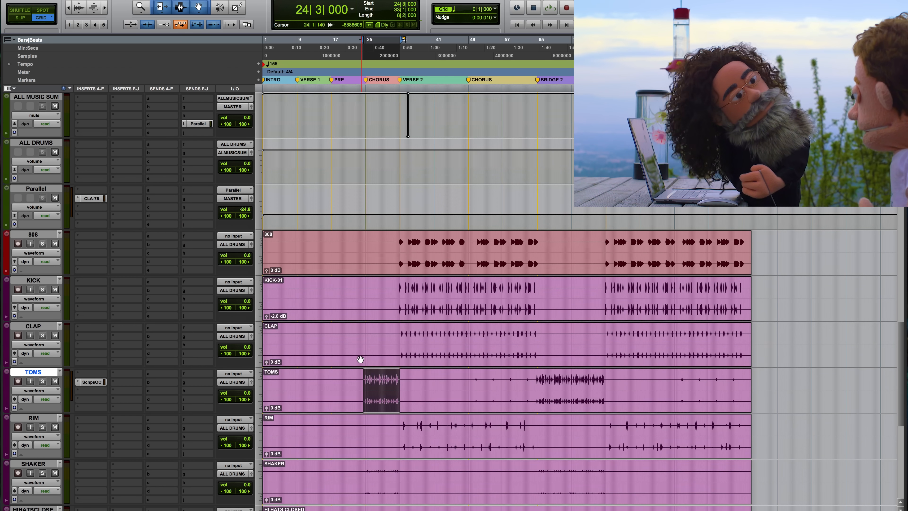
pyautogui.click(90, 381)
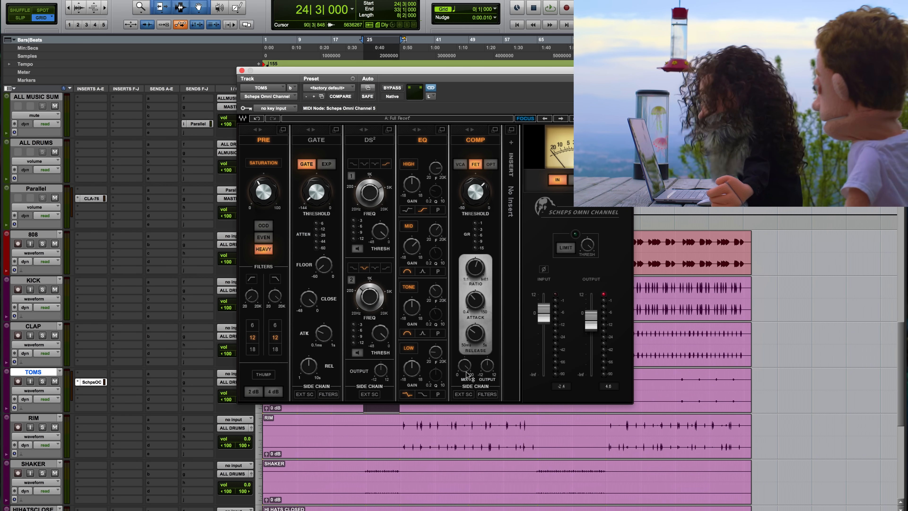
pyautogui.moveTo(467, 375)
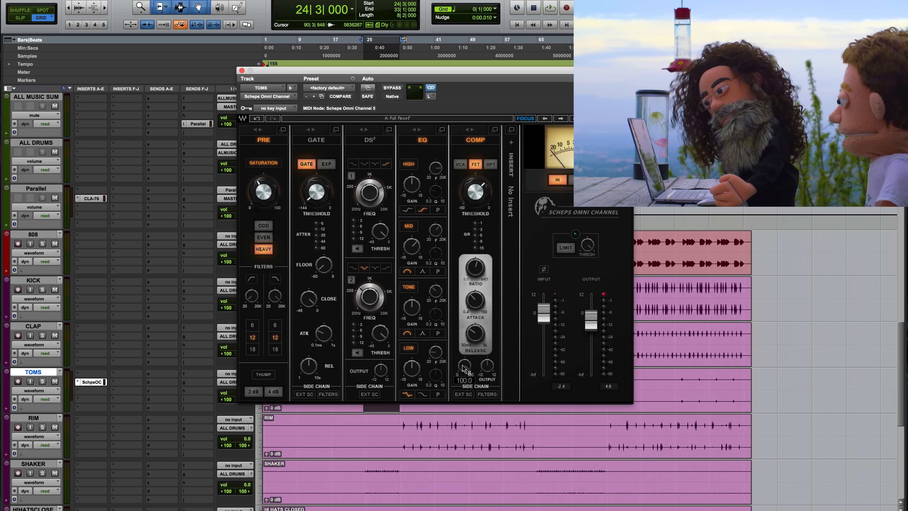
pyautogui.click(42, 381)
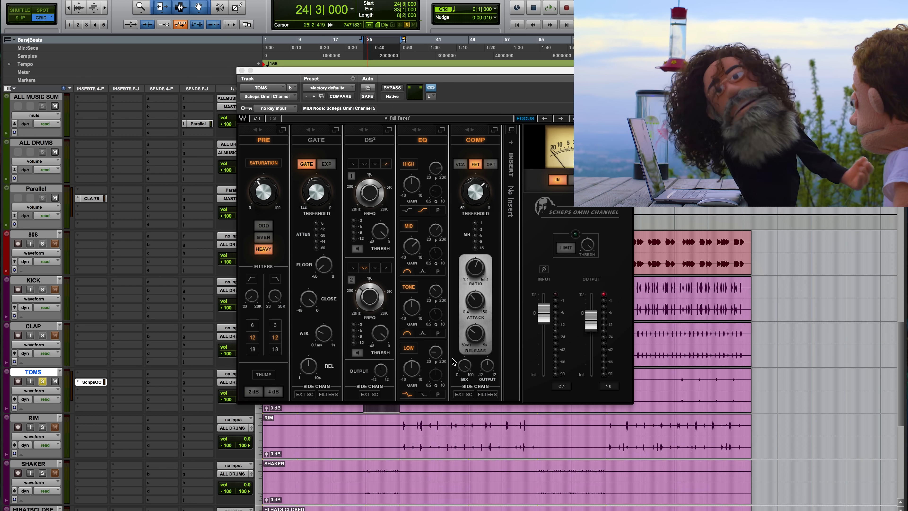
pyautogui.press('space')
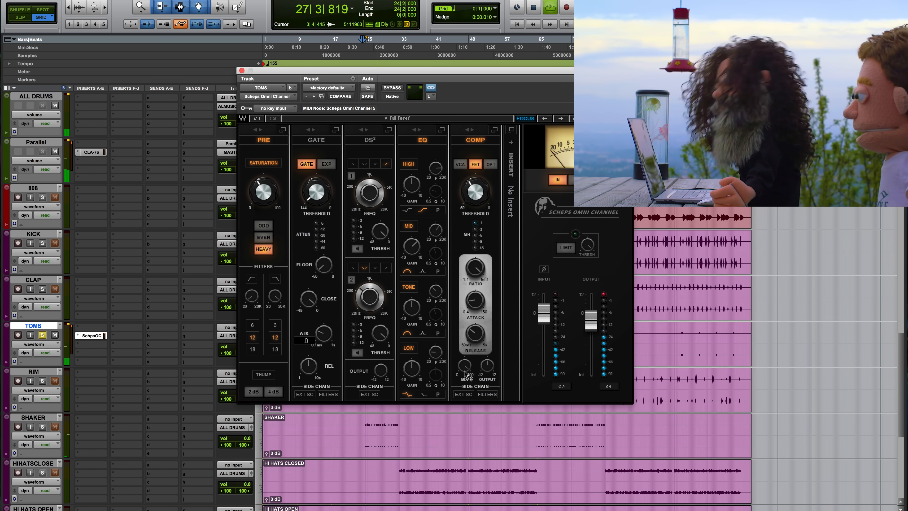
pyautogui.moveTo(464, 365); pyautogui.dragTo(463, 402)
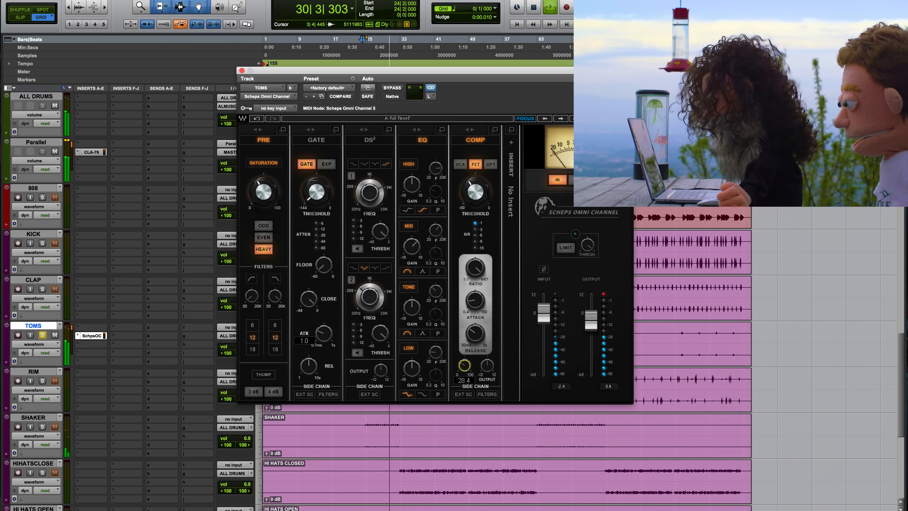
pyautogui.press('space')
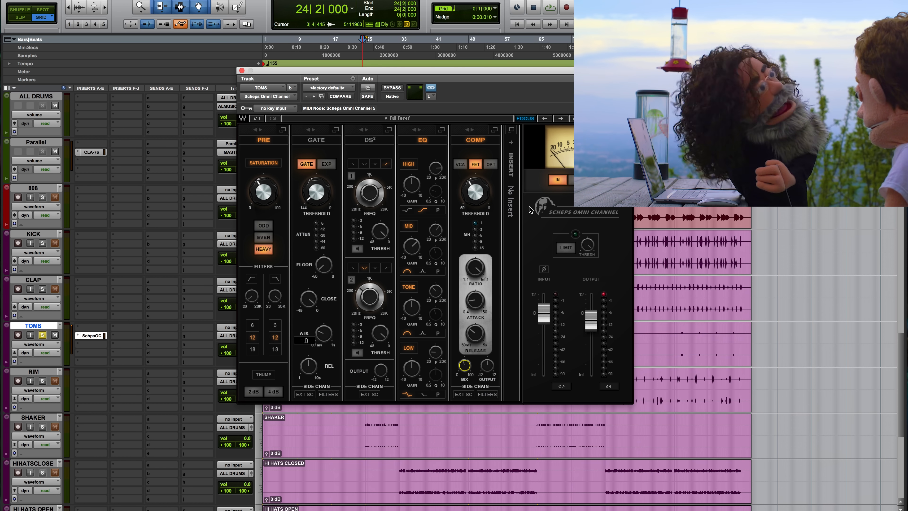